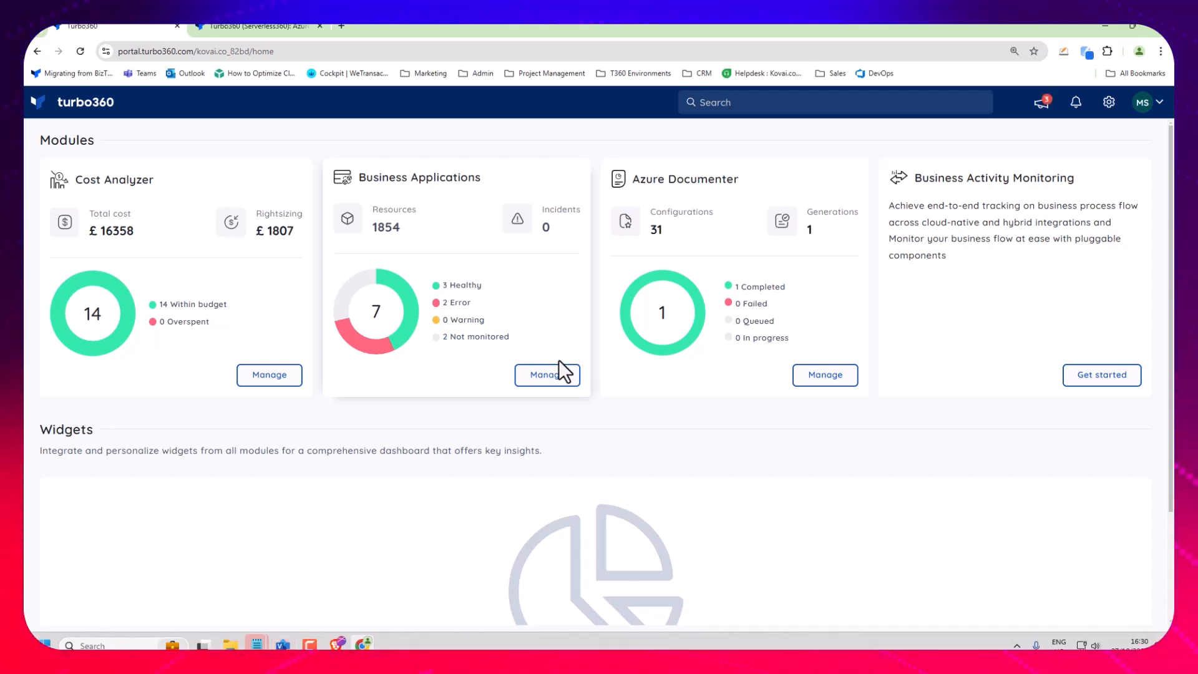
Start a new home page widget using the Cost analyzer's group budget status chart.
click(544, 377)
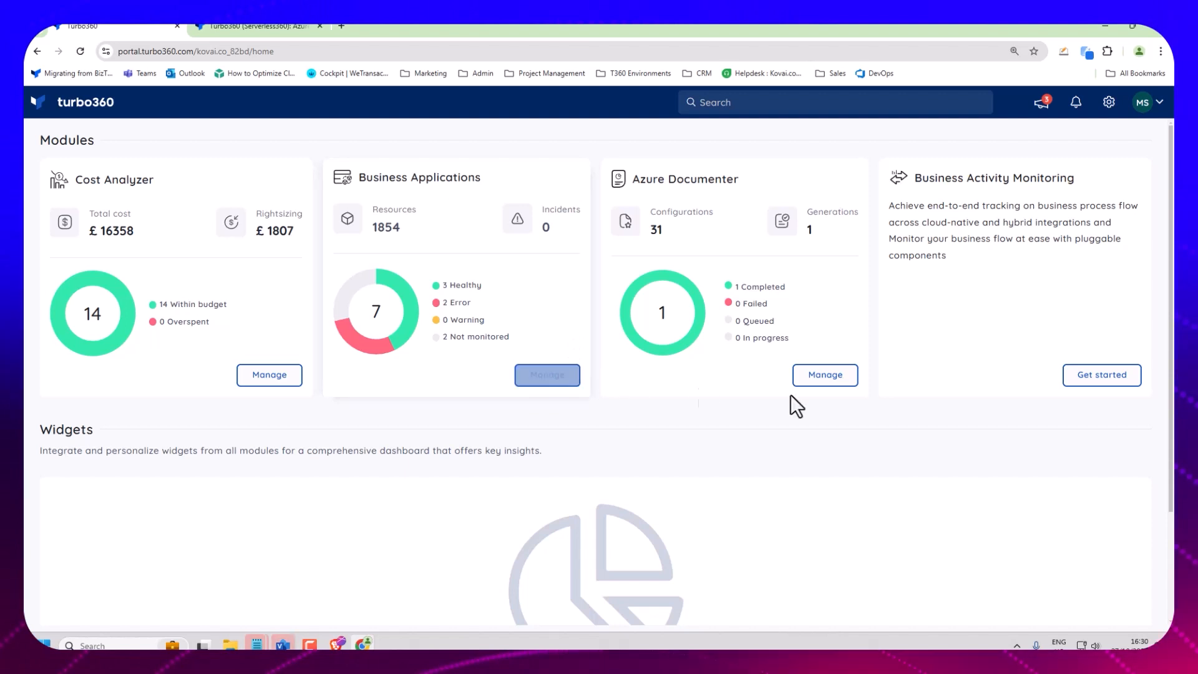
scroll(570, 503, down, 2)
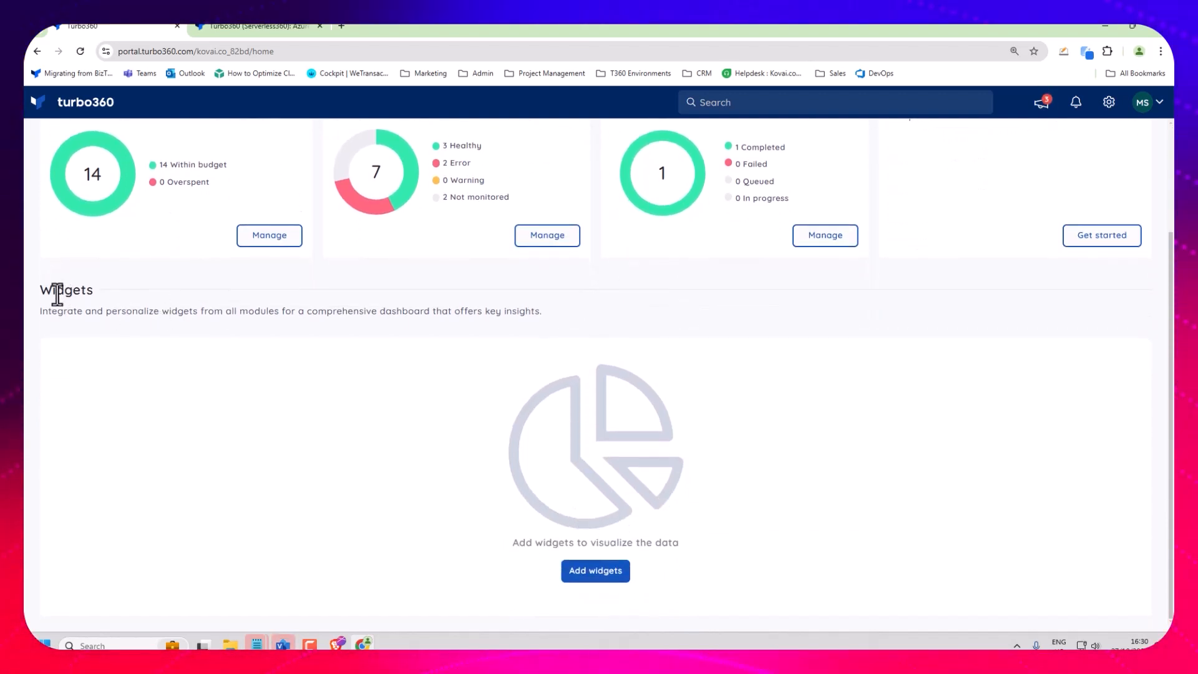
double_click(47, 292)
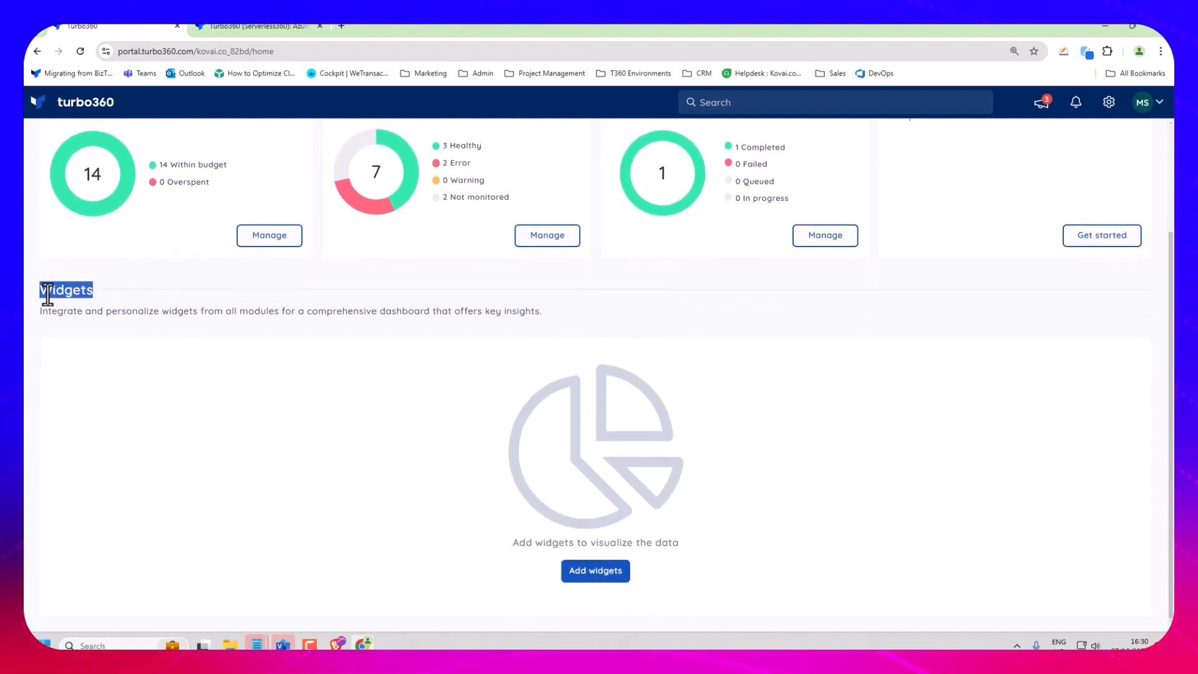
click(593, 573)
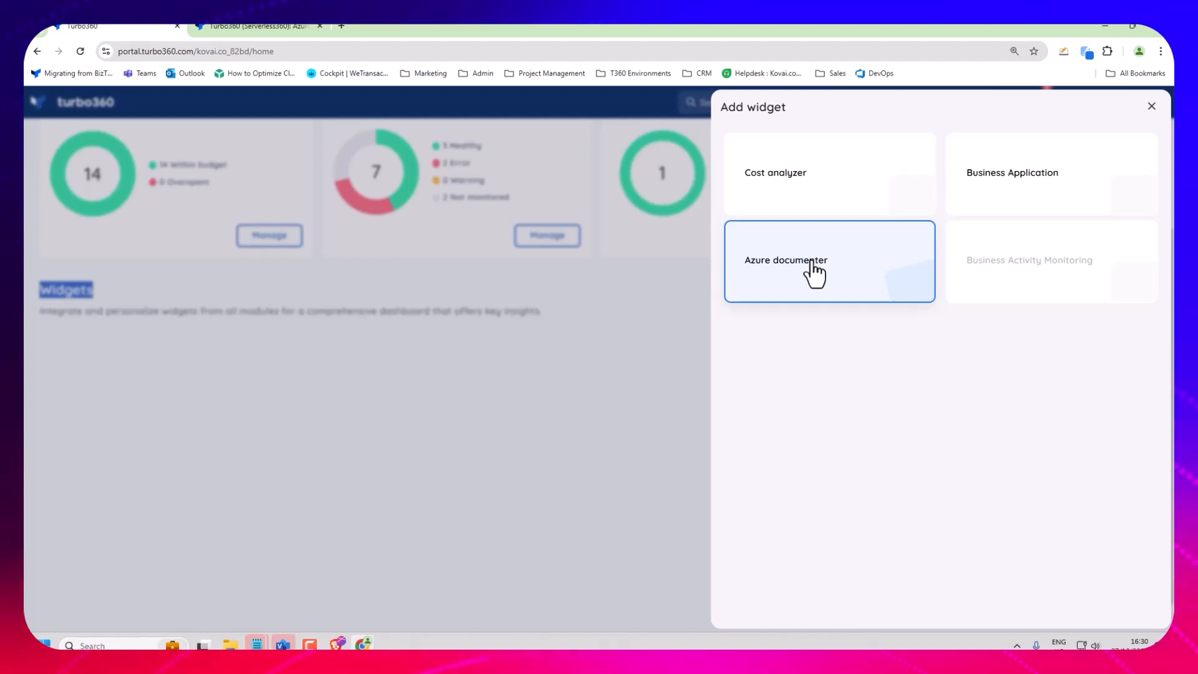
click(841, 204)
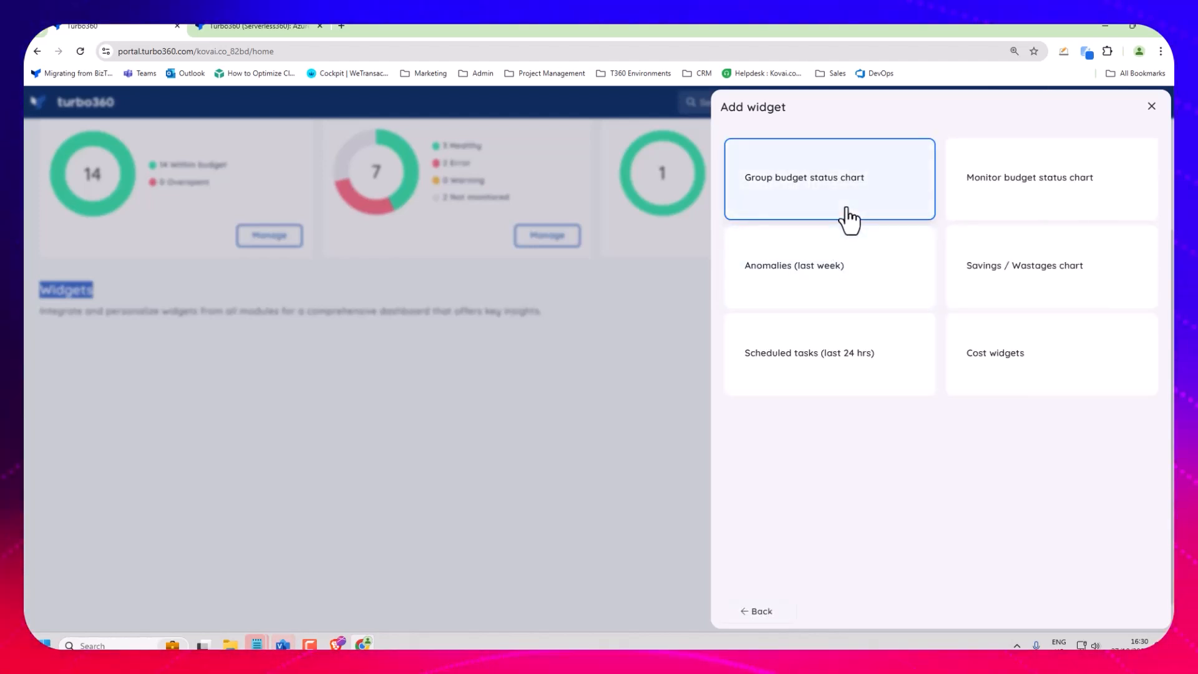
click(847, 214)
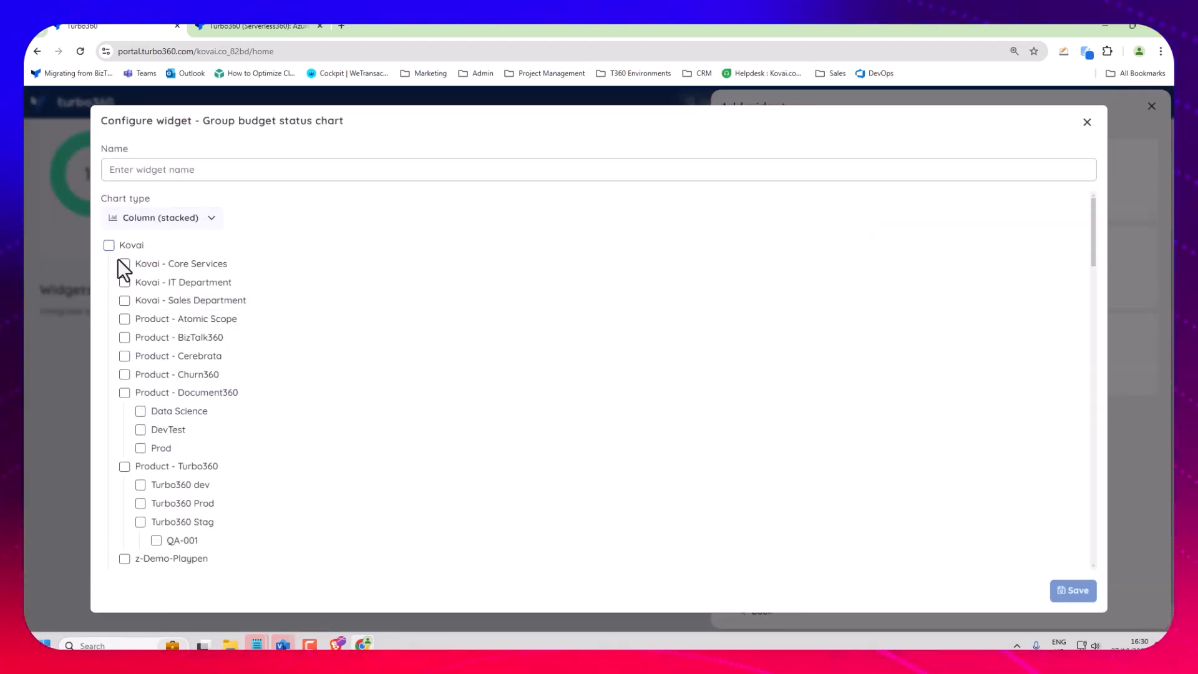
Include the groups from Kovai - Core Services through Product - Turbo360 in the budget chart, without the parent Kovai group or any nested subgroups.
click(125, 263)
click(124, 282)
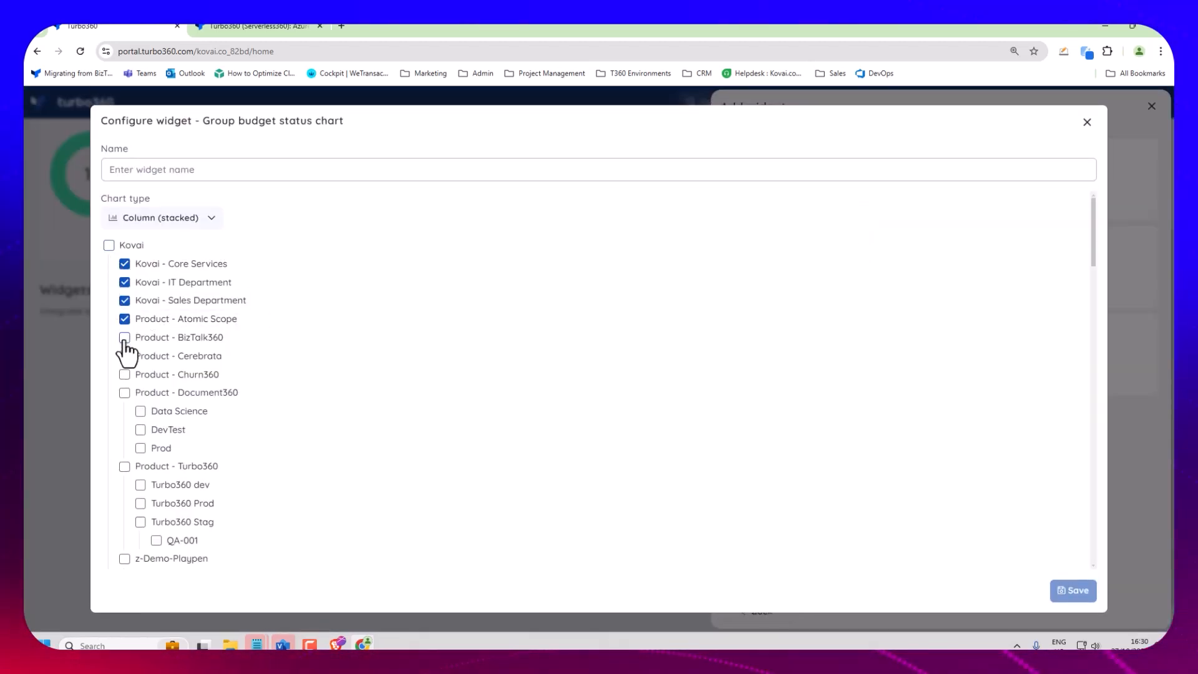
click(124, 392)
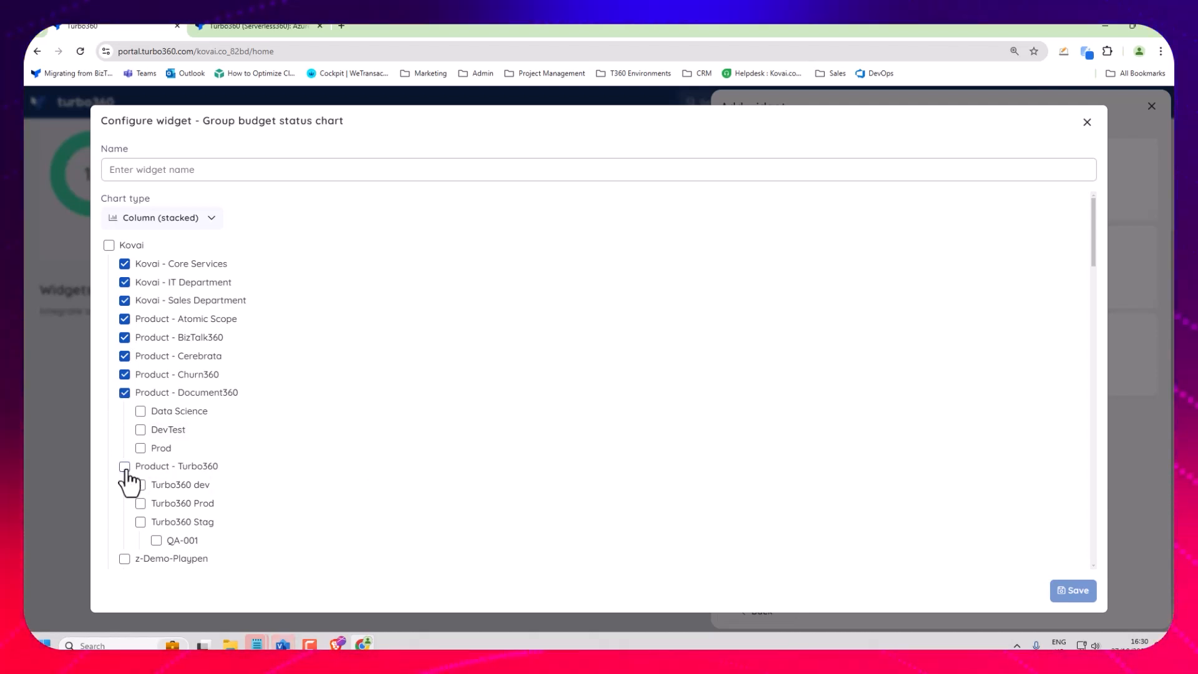
click(124, 466)
Name the stacked column widget "Mikes Budgets" and save it to the home page dashboard.
click(146, 219)
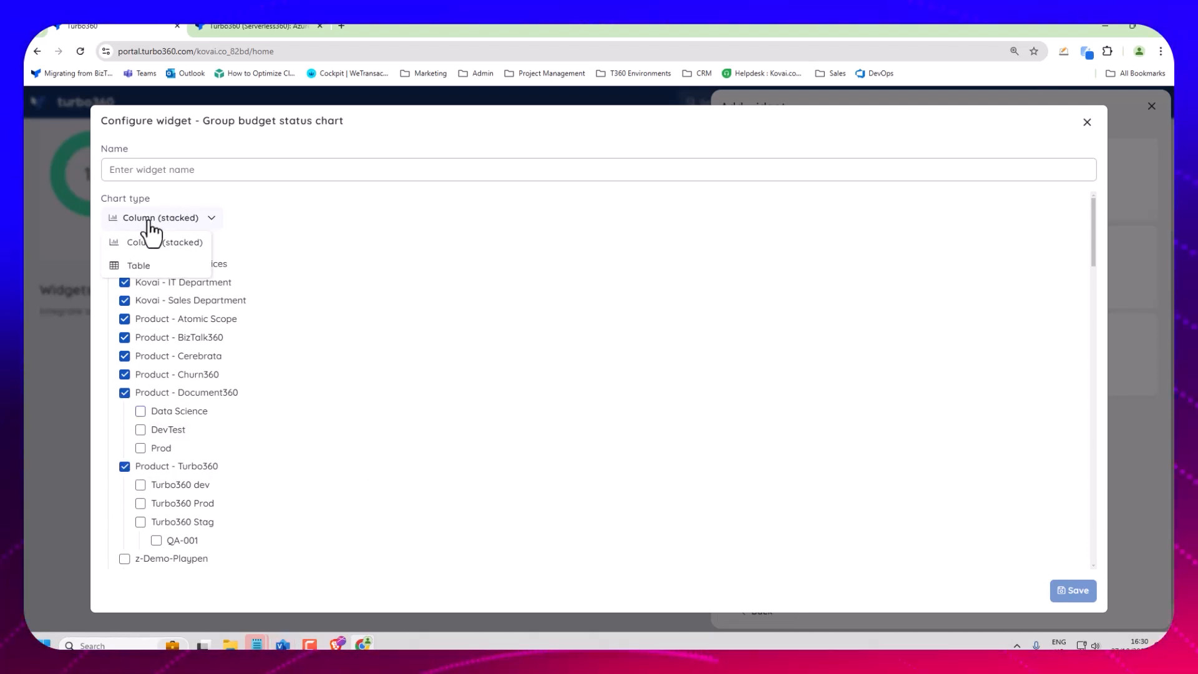
click(162, 175)
text(Mikes Budgets)
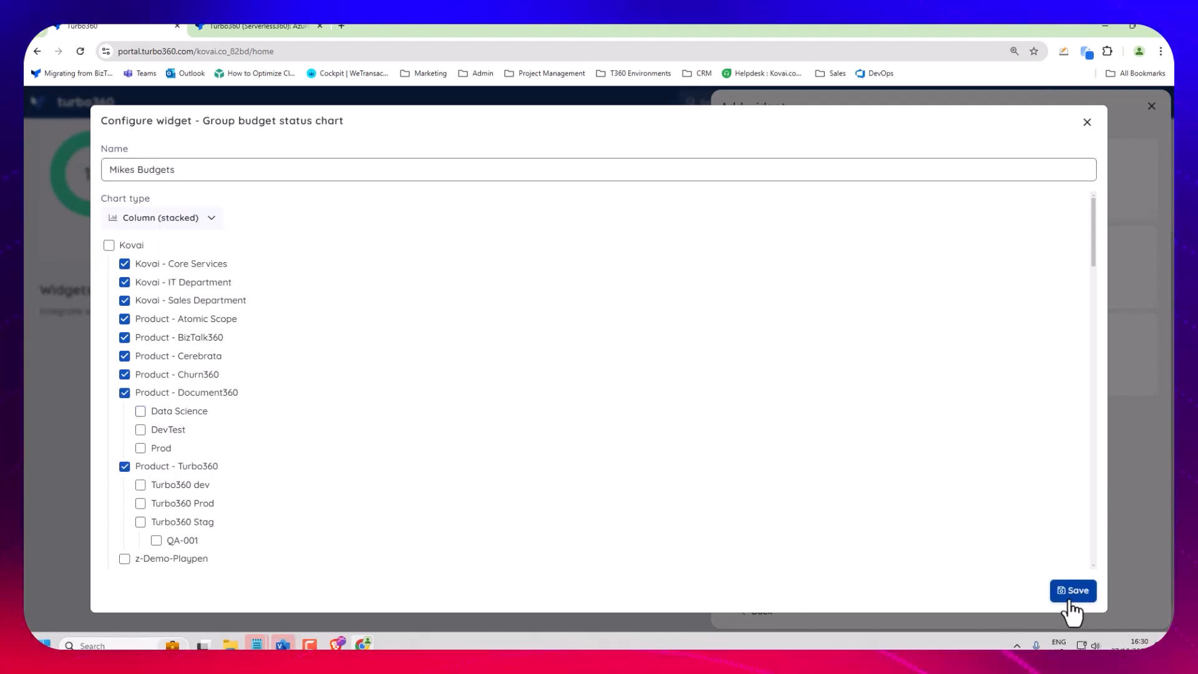
click(1072, 598)
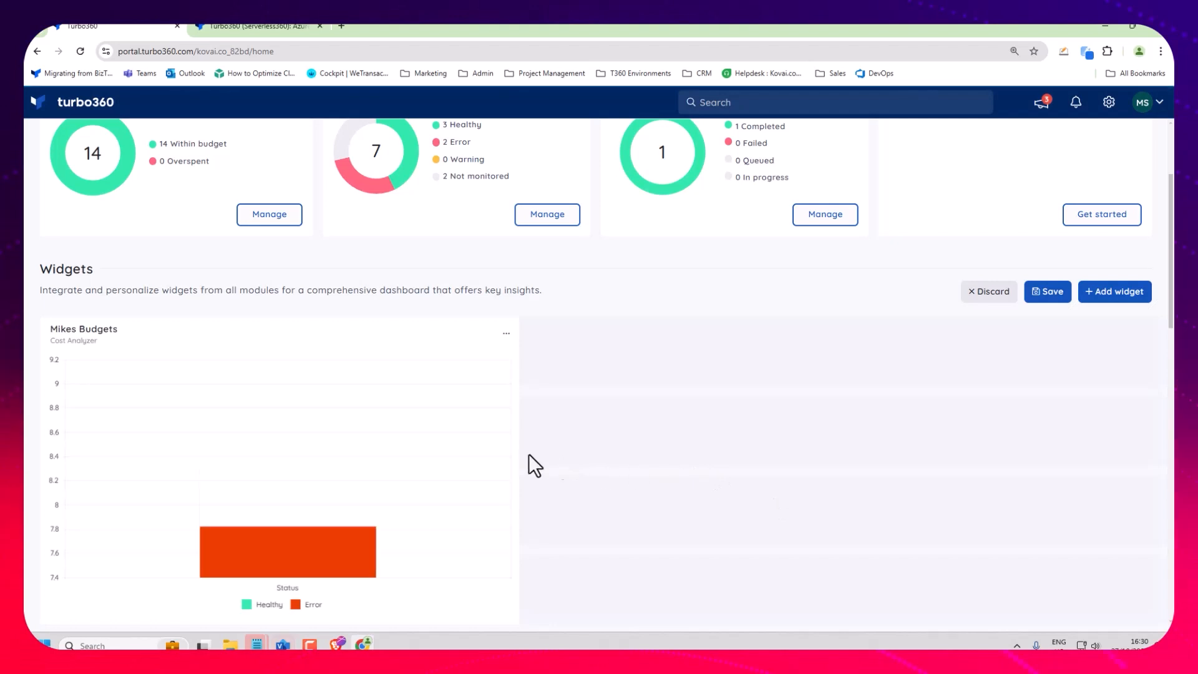
mouse_move(463, 449)
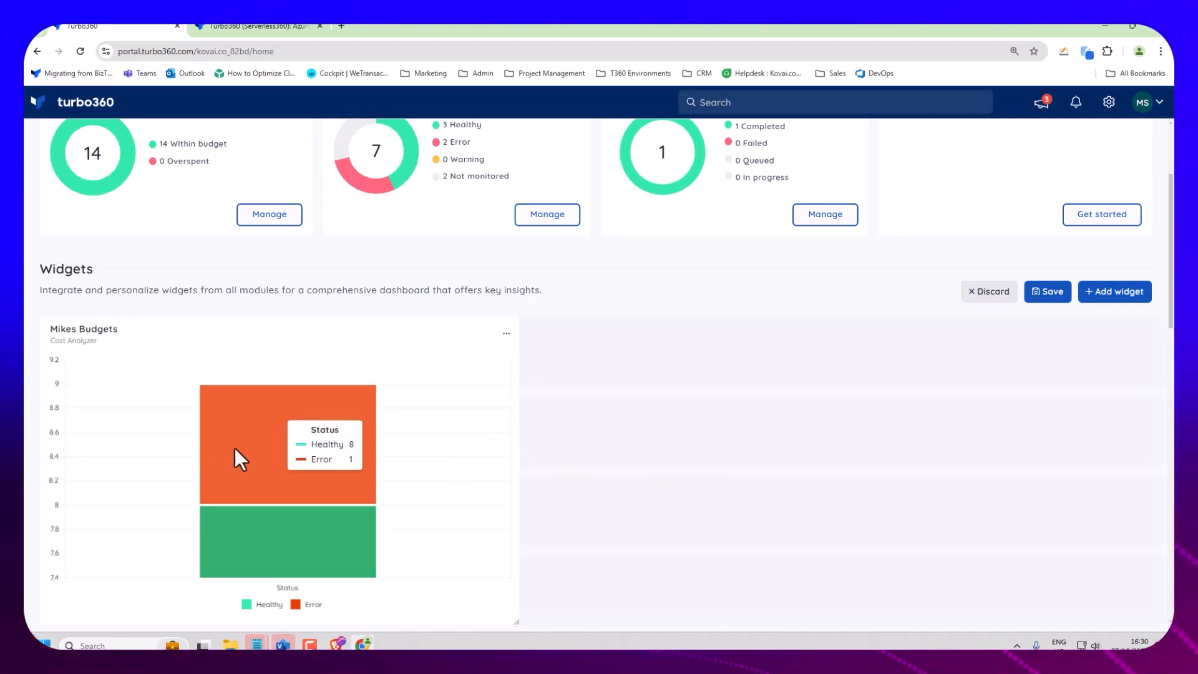
click(1060, 291)
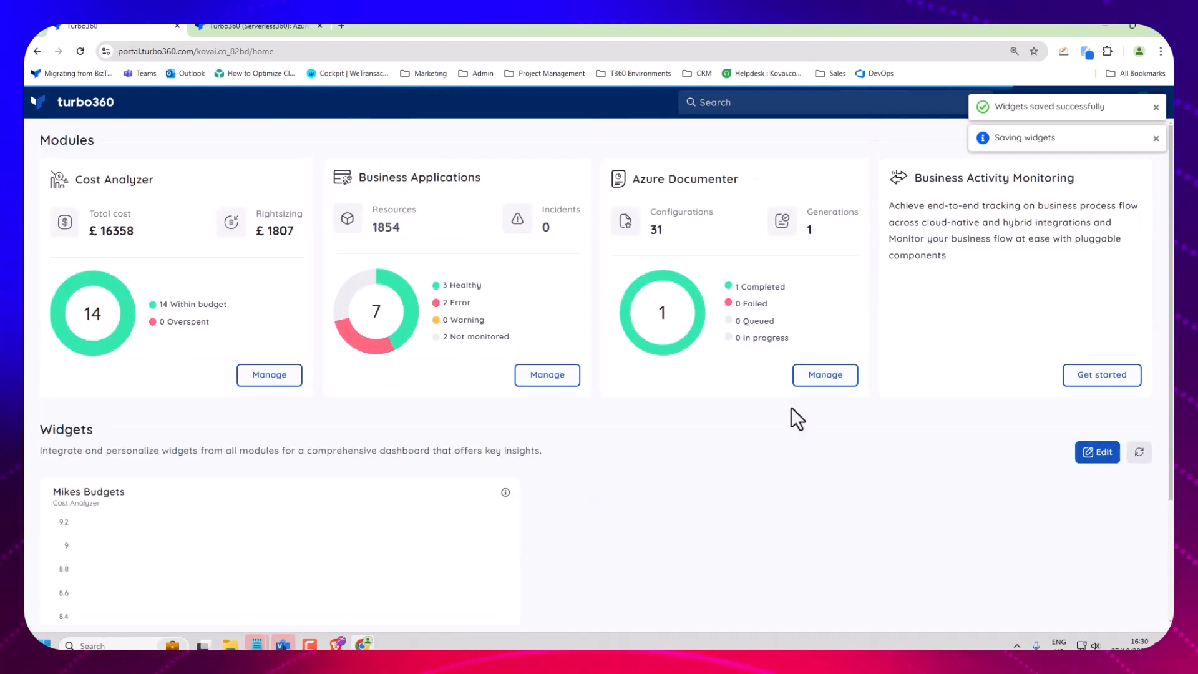
Open the cost analysis of the Product - Document360 group in Cost Analyzer.
scroll(815, 505, down, 3)
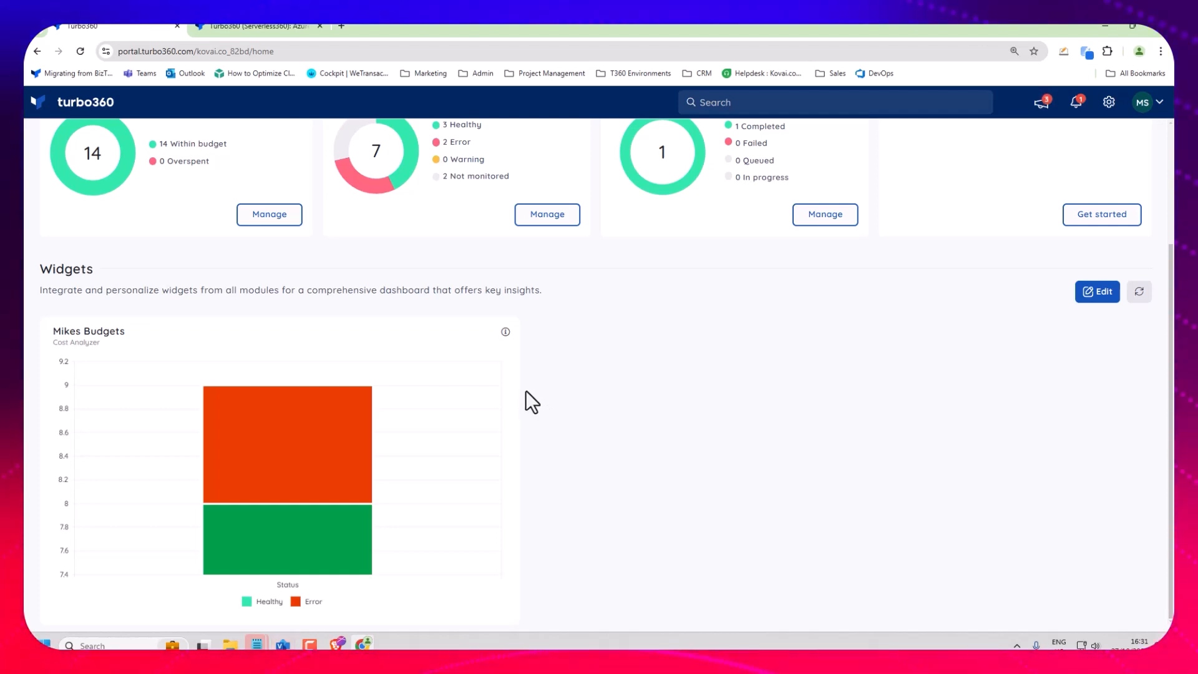
scroll(635, 412, up, 3)
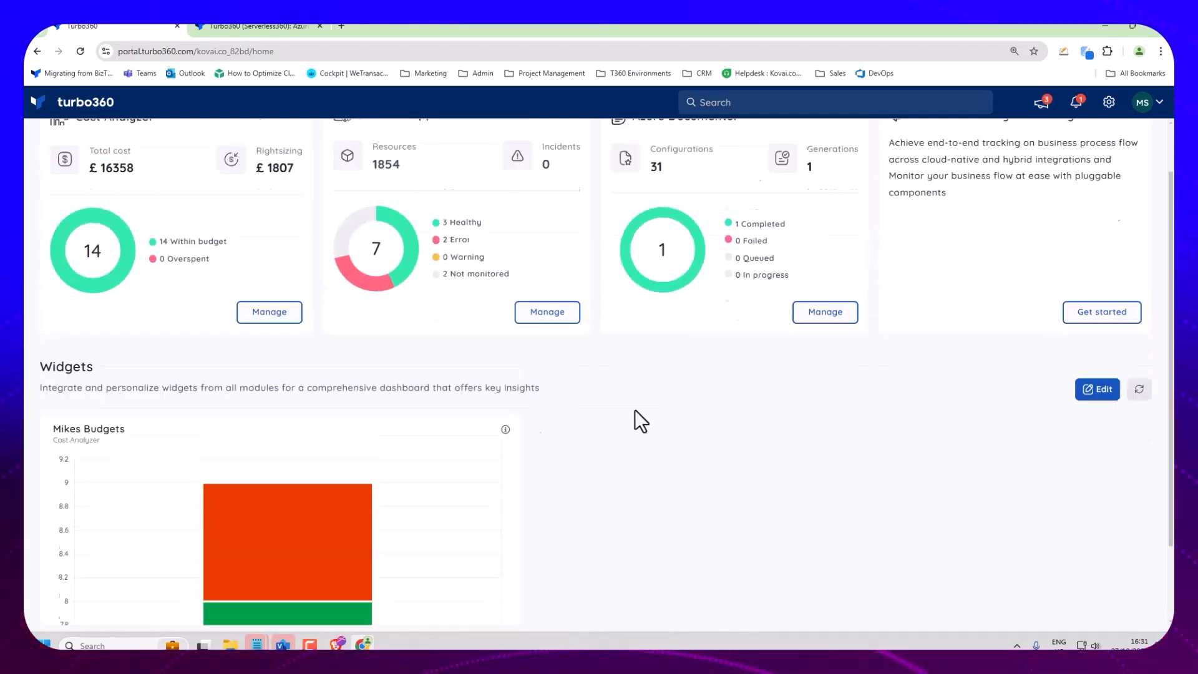
click(275, 377)
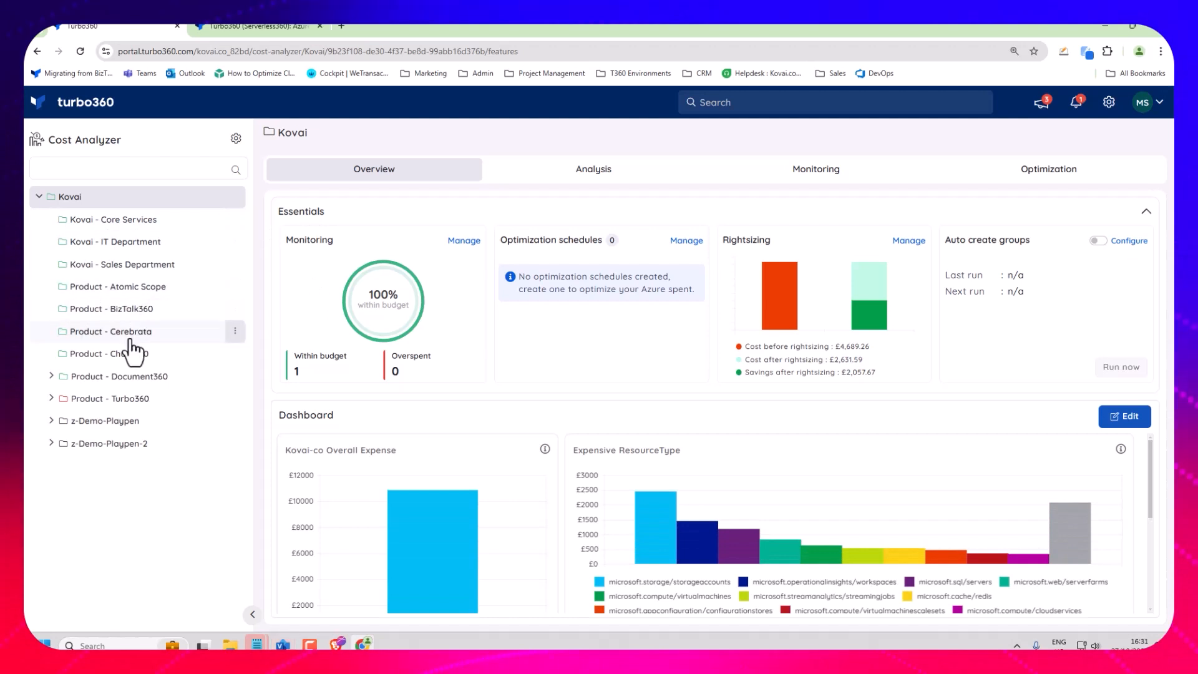
click(118, 377)
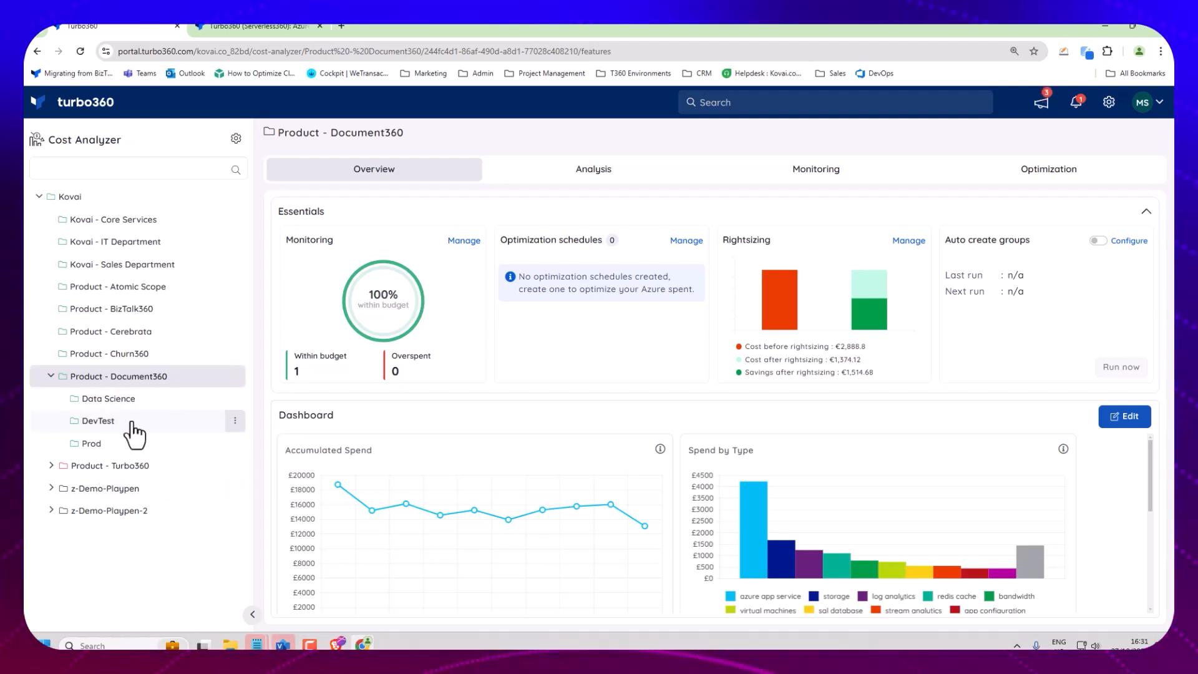
click(96, 378)
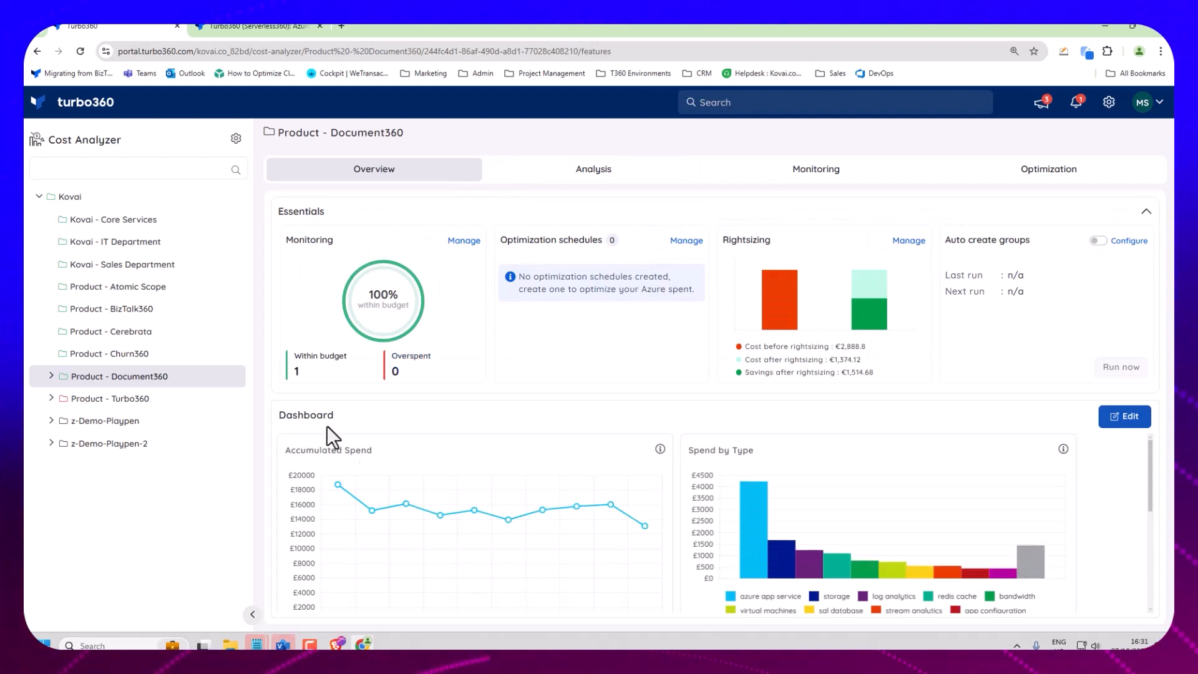
click(605, 175)
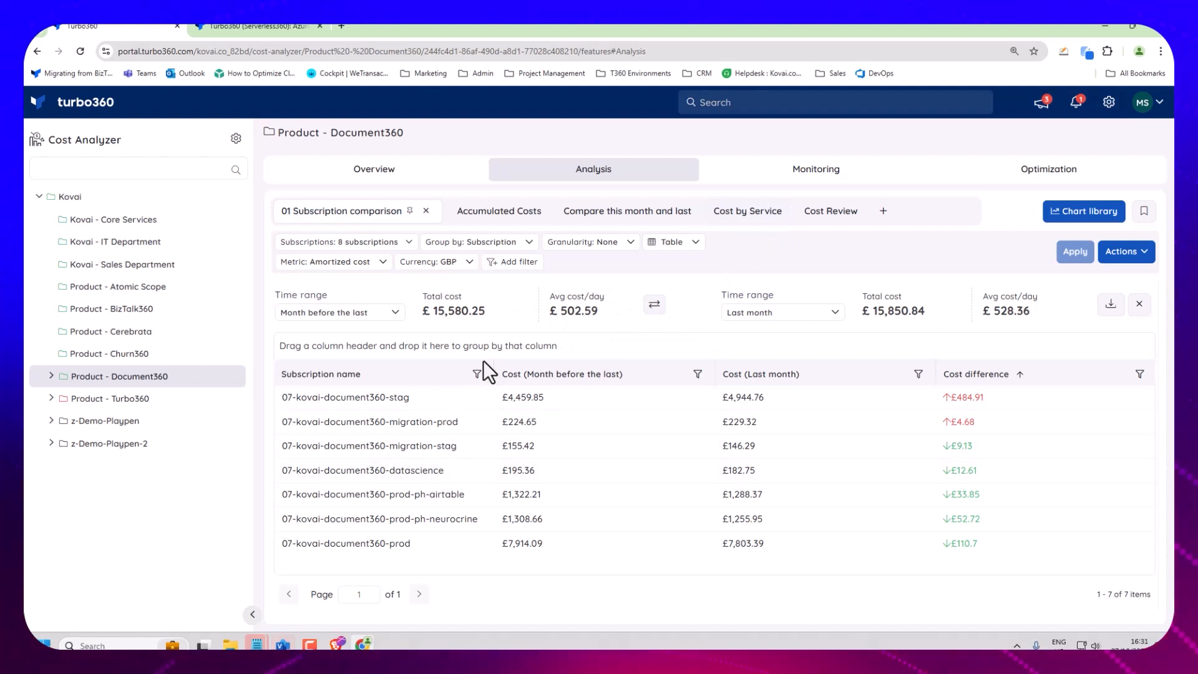
Group the subscription comparison by Service Name and compare the average daily cost of the two months.
click(523, 246)
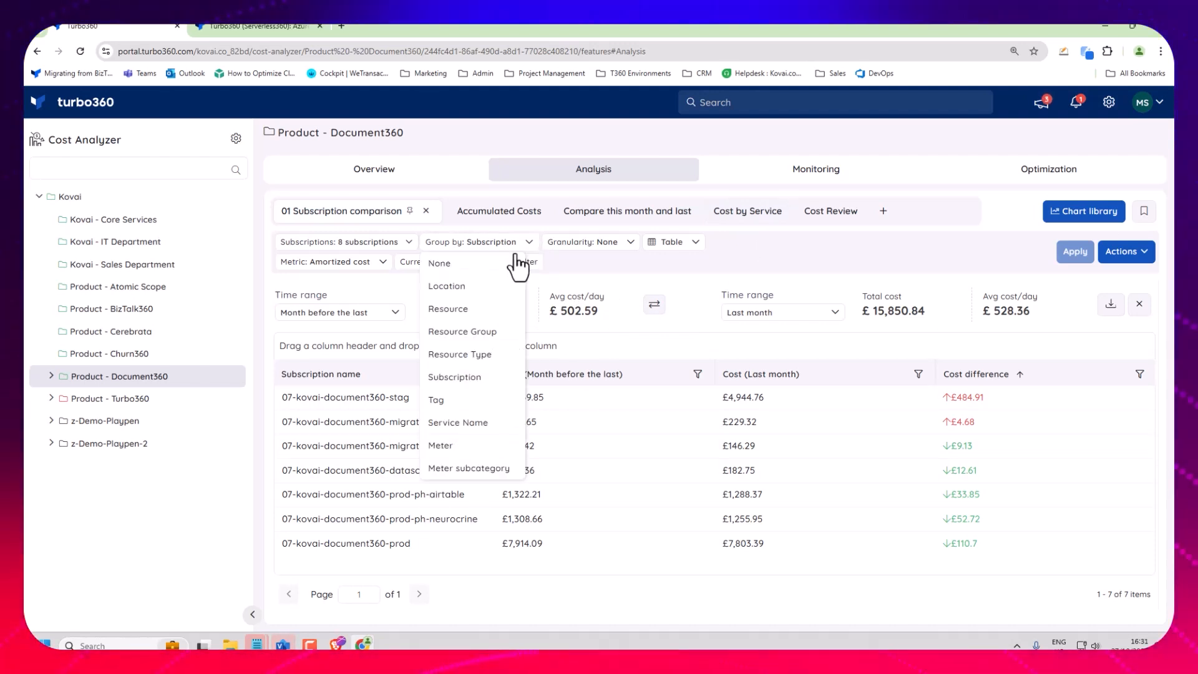
click(485, 396)
right_click(478, 421)
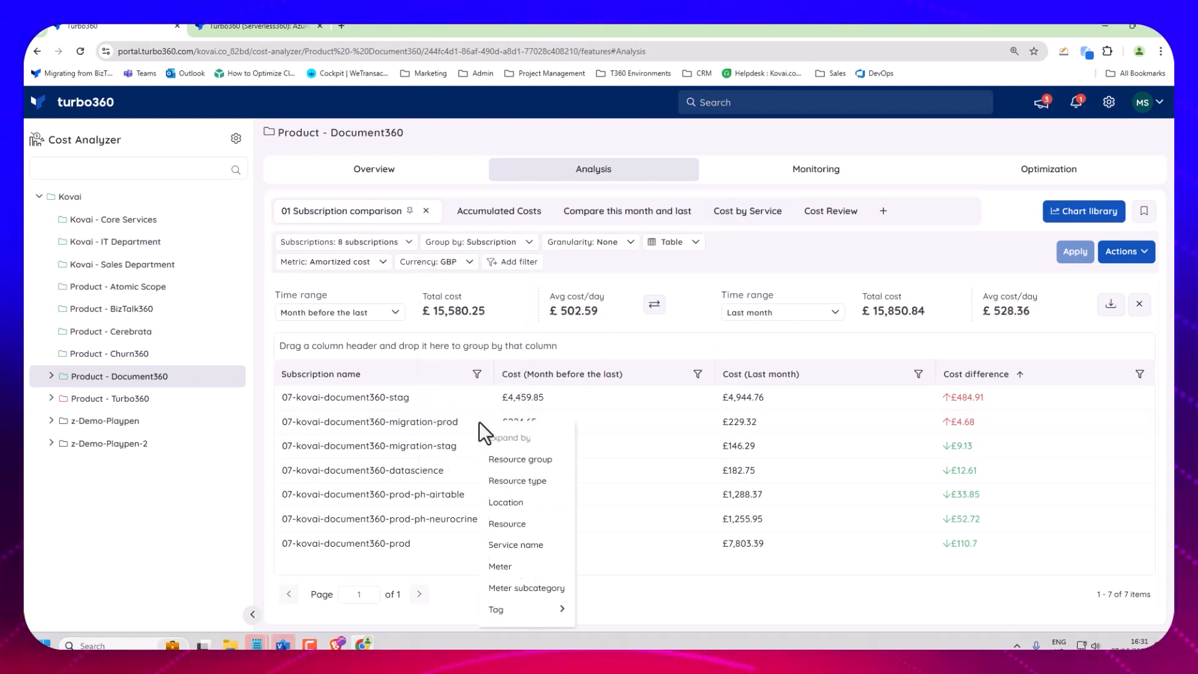
click(468, 245)
click(484, 431)
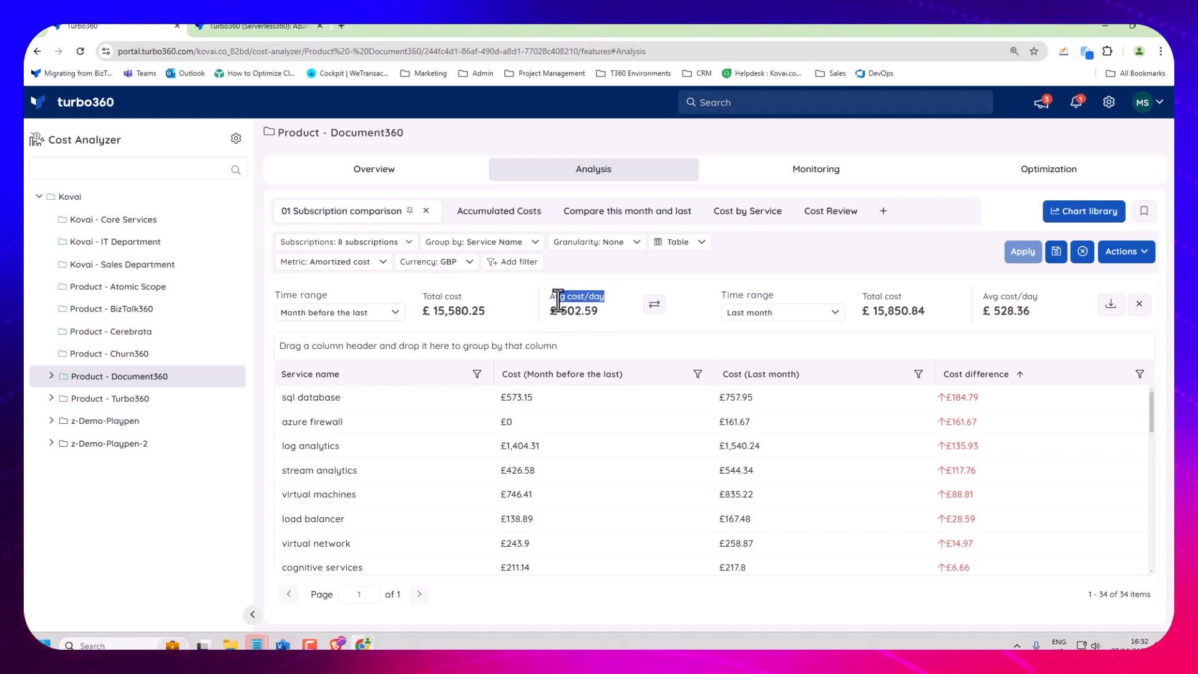
drag(987, 297, 1044, 298)
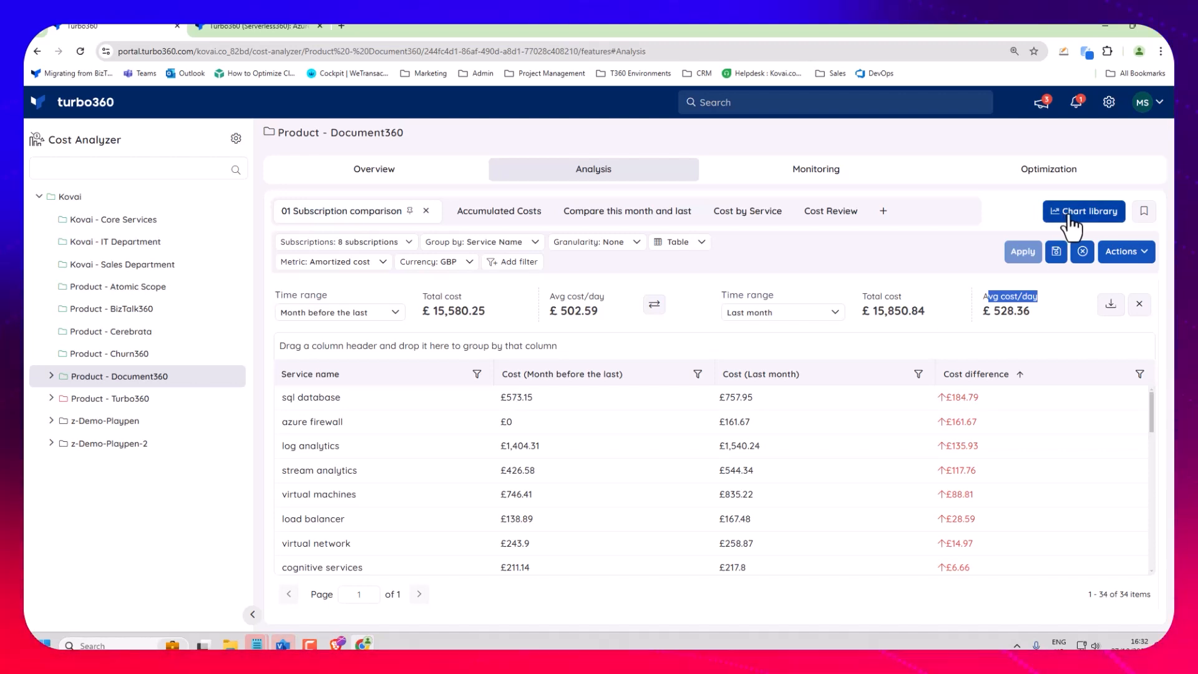
Leave the comparison without saving and create a new analysis view grouped by Resource Type and displayed as a line chart.
click(864, 215)
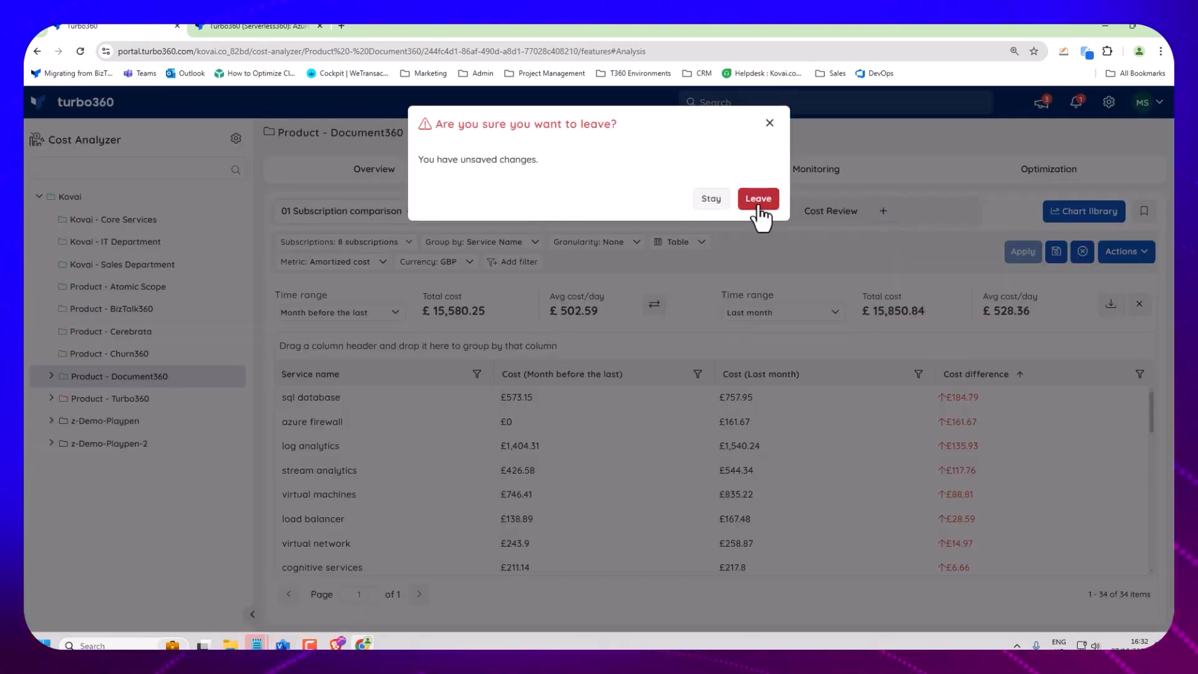
click(757, 201)
click(477, 242)
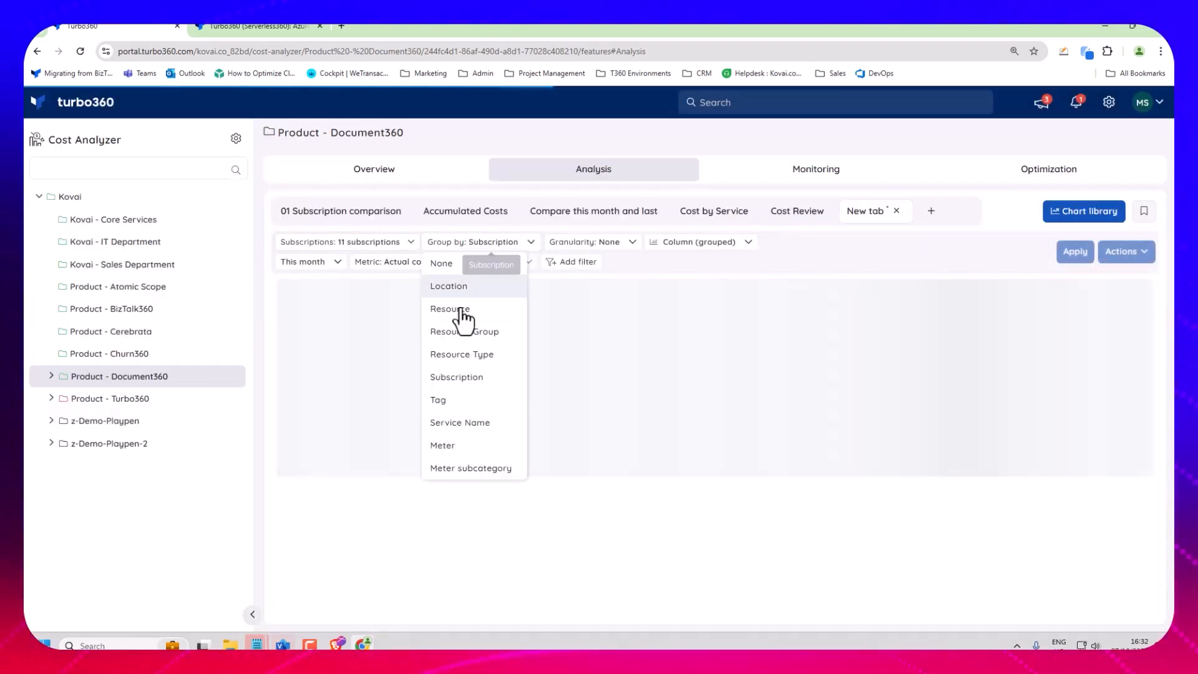
click(467, 355)
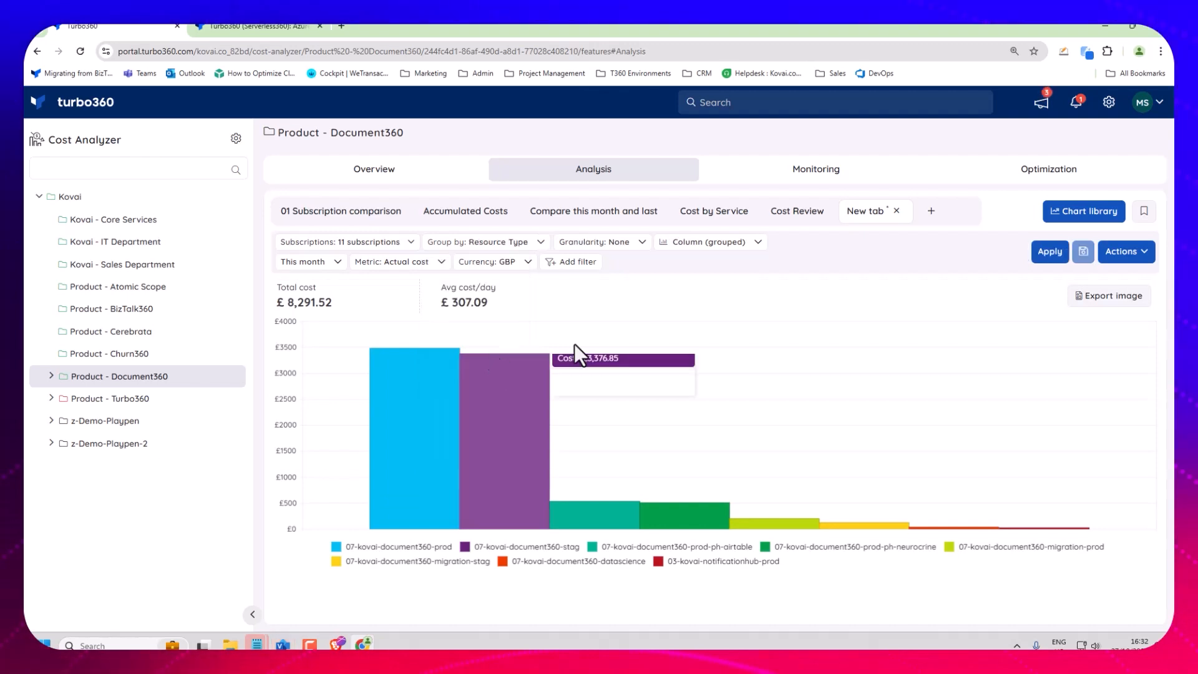
click(1051, 251)
click(712, 242)
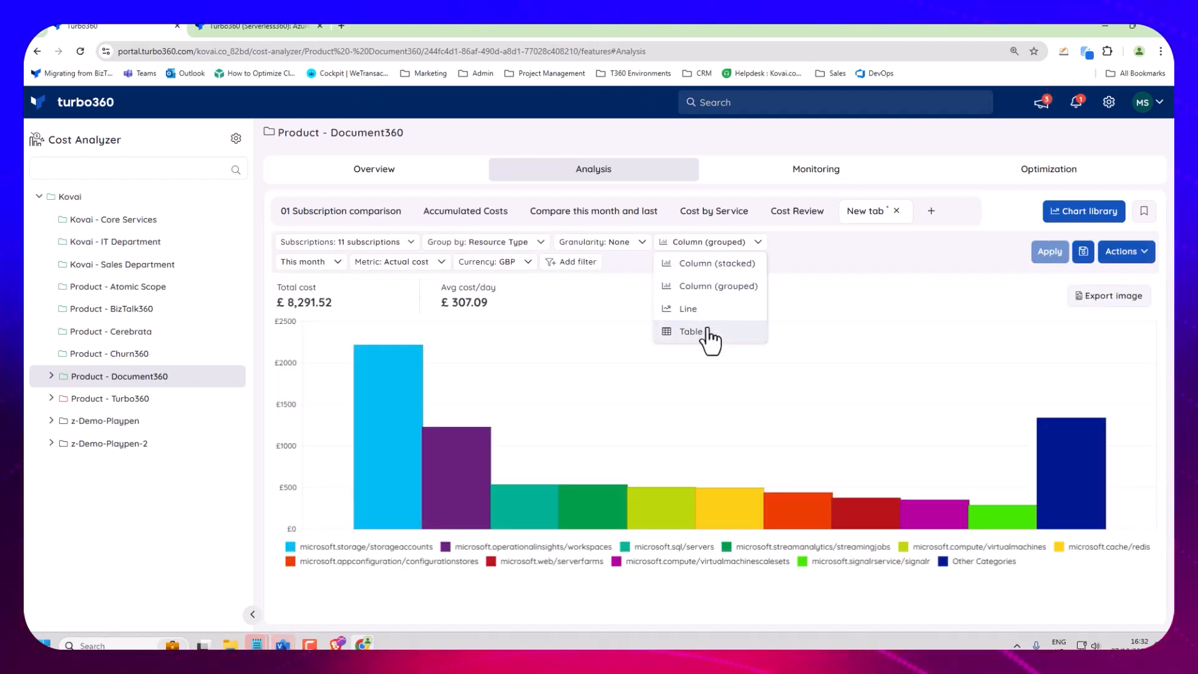
click(688, 309)
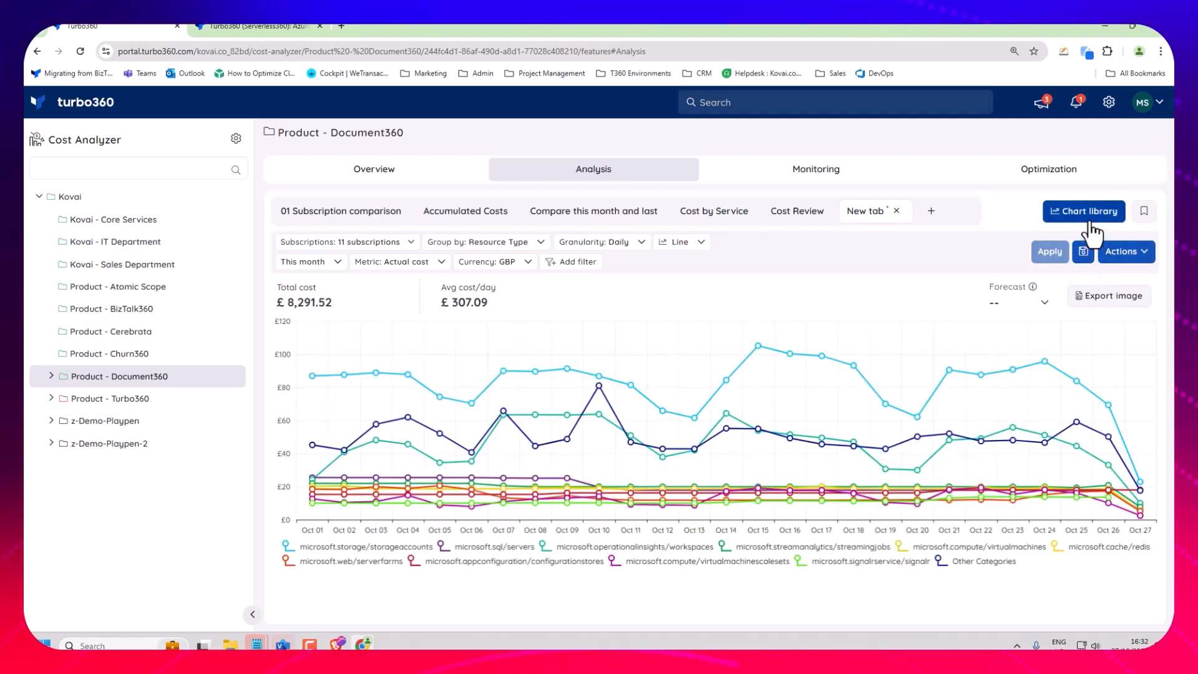
Save the line chart's schema to the chart library under the name "Mikes Test Graph".
click(1127, 251)
click(1103, 347)
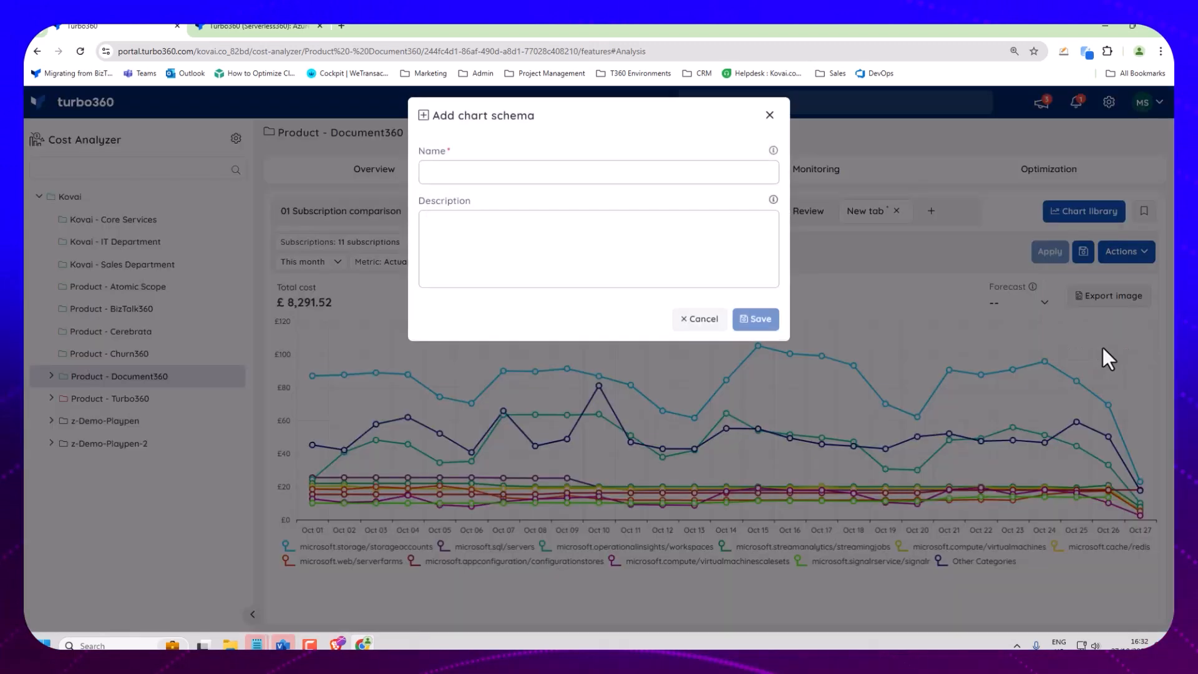
click(511, 182)
text(Mikes Test Graph)
click(757, 331)
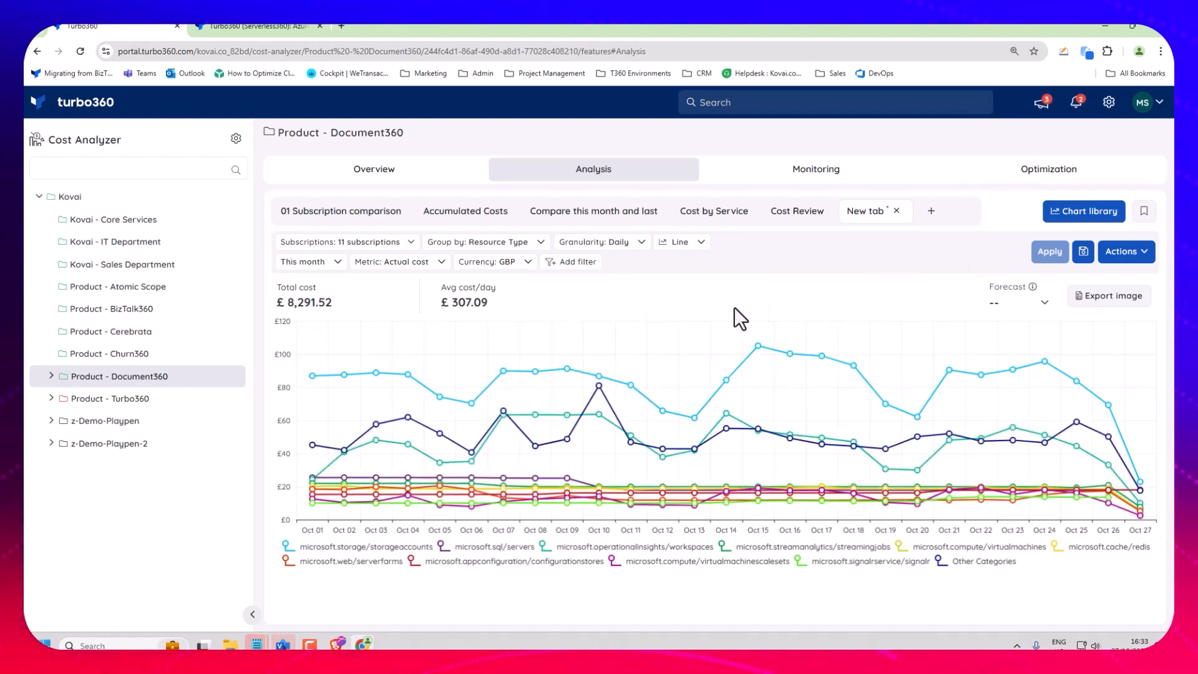
Open "Mikes Test Graph" from the chart library and check the options for saving it as a view.
click(1064, 213)
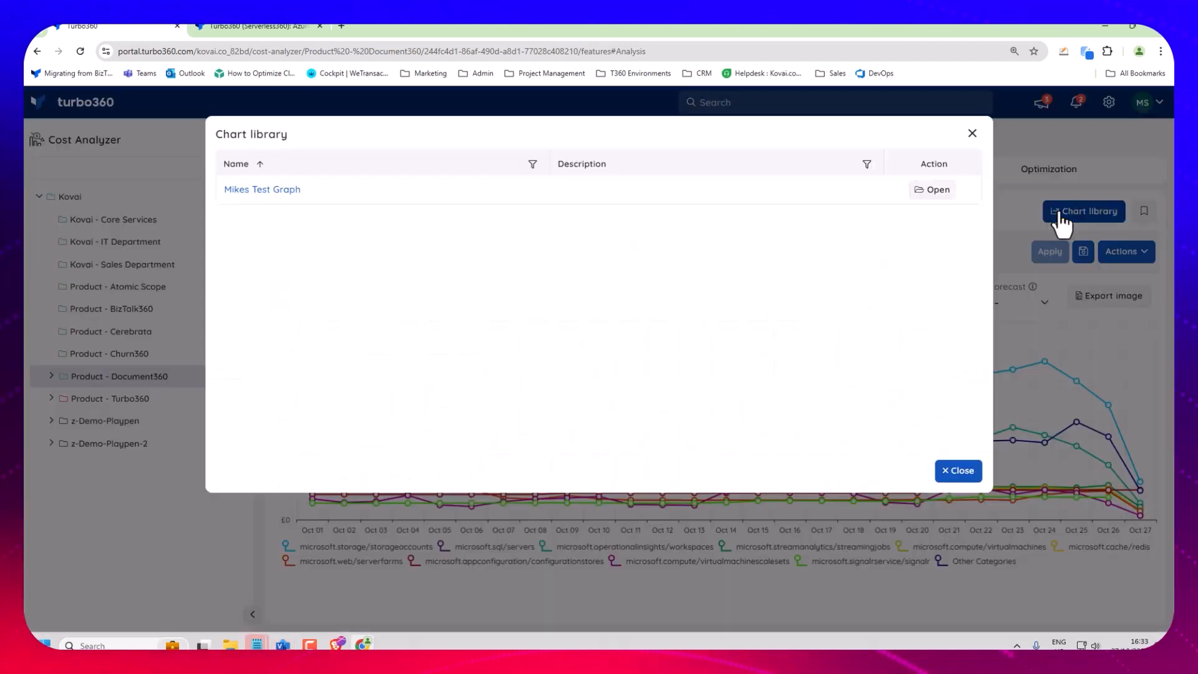
click(932, 189)
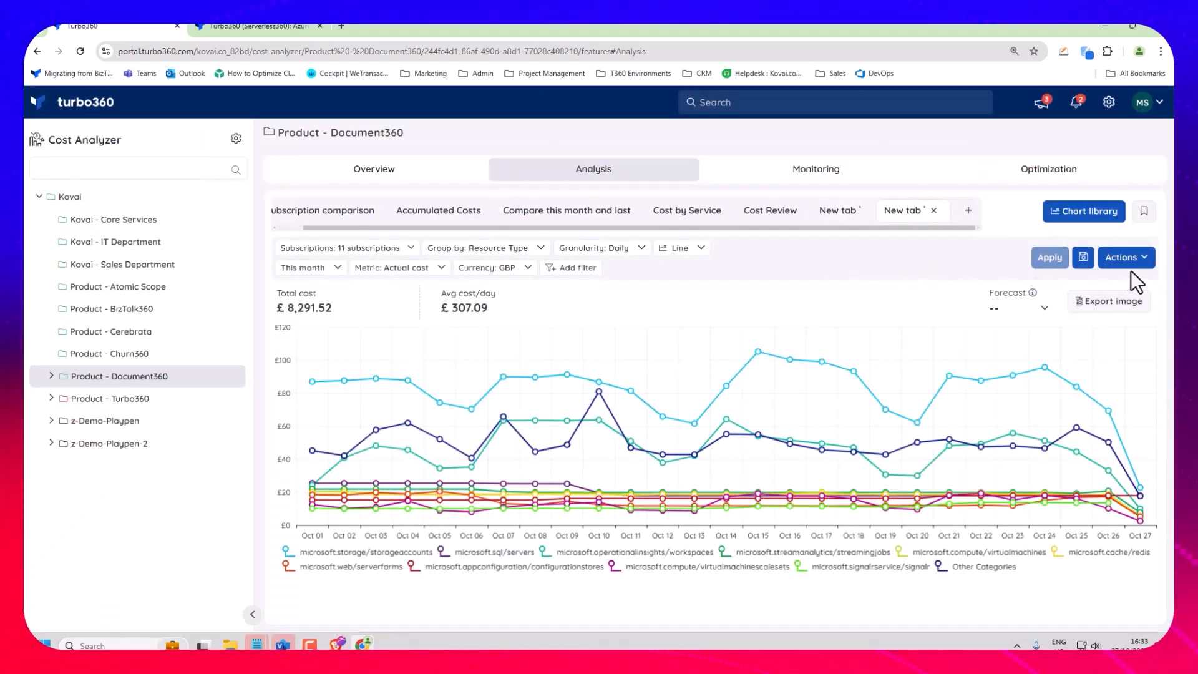
click(1083, 257)
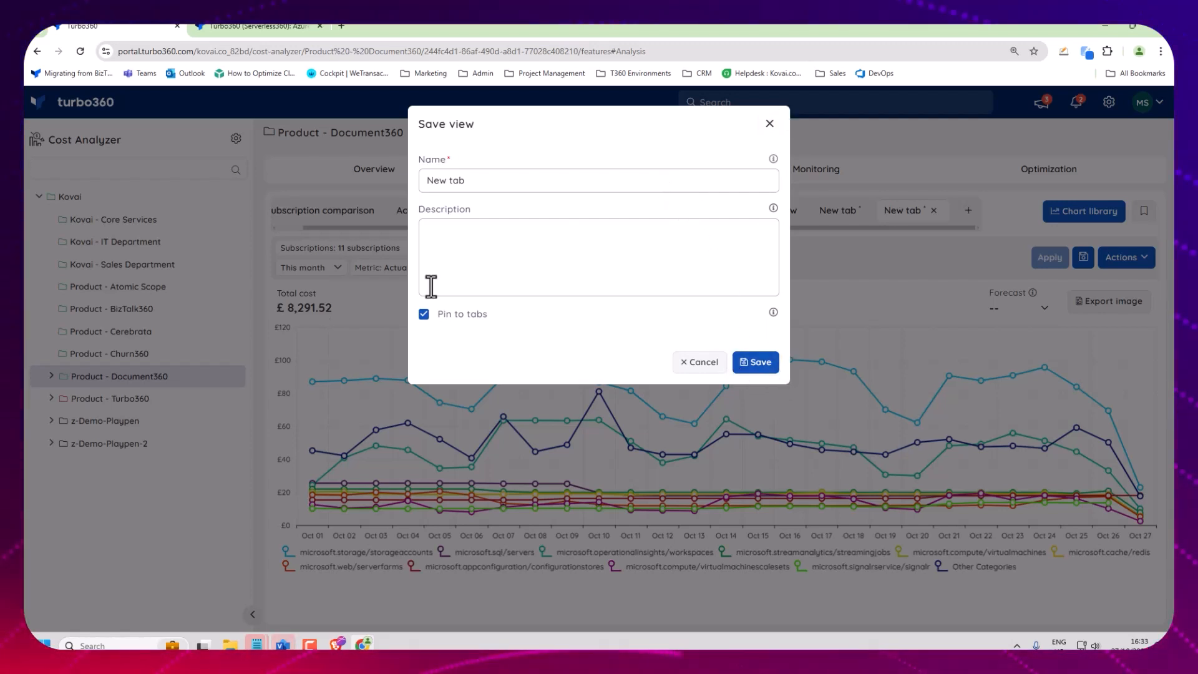
click(770, 124)
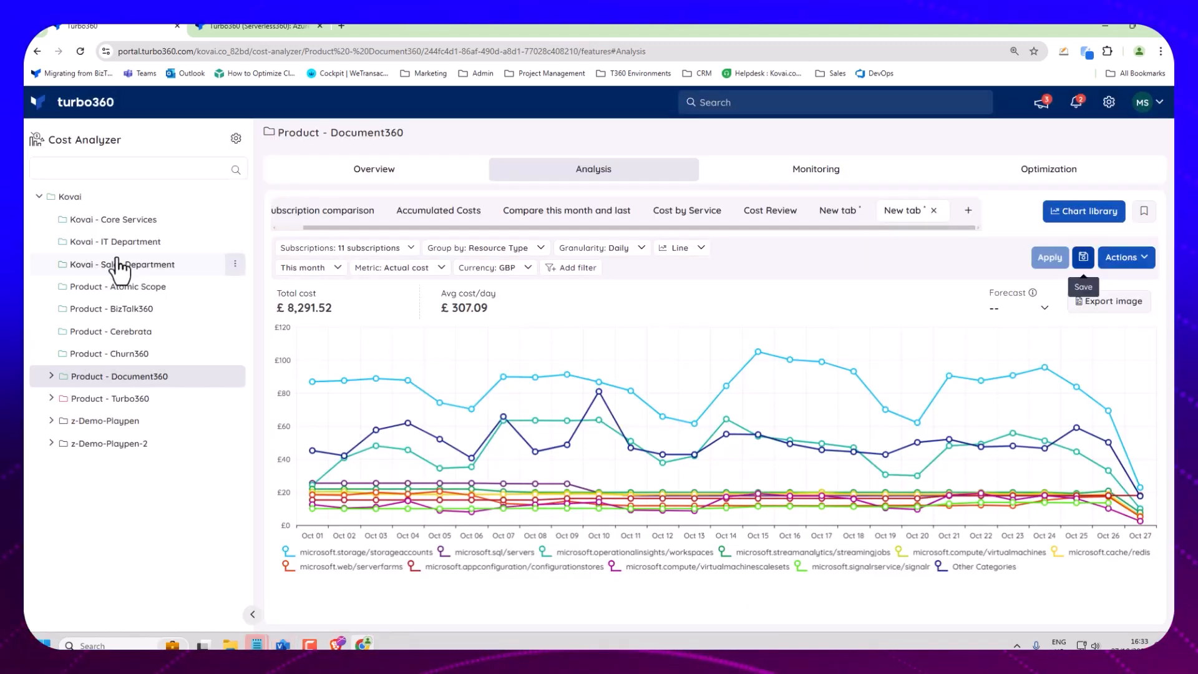
Open the cost analysis of the Product - BizTalk360 group.
click(108, 308)
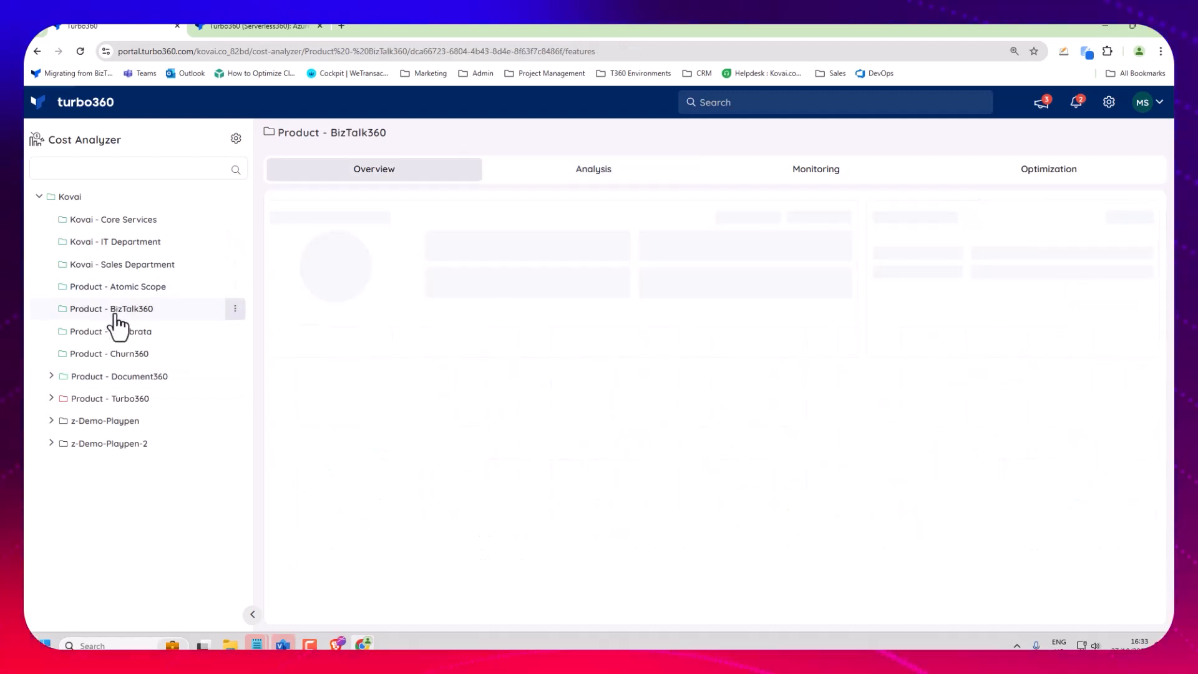
click(592, 174)
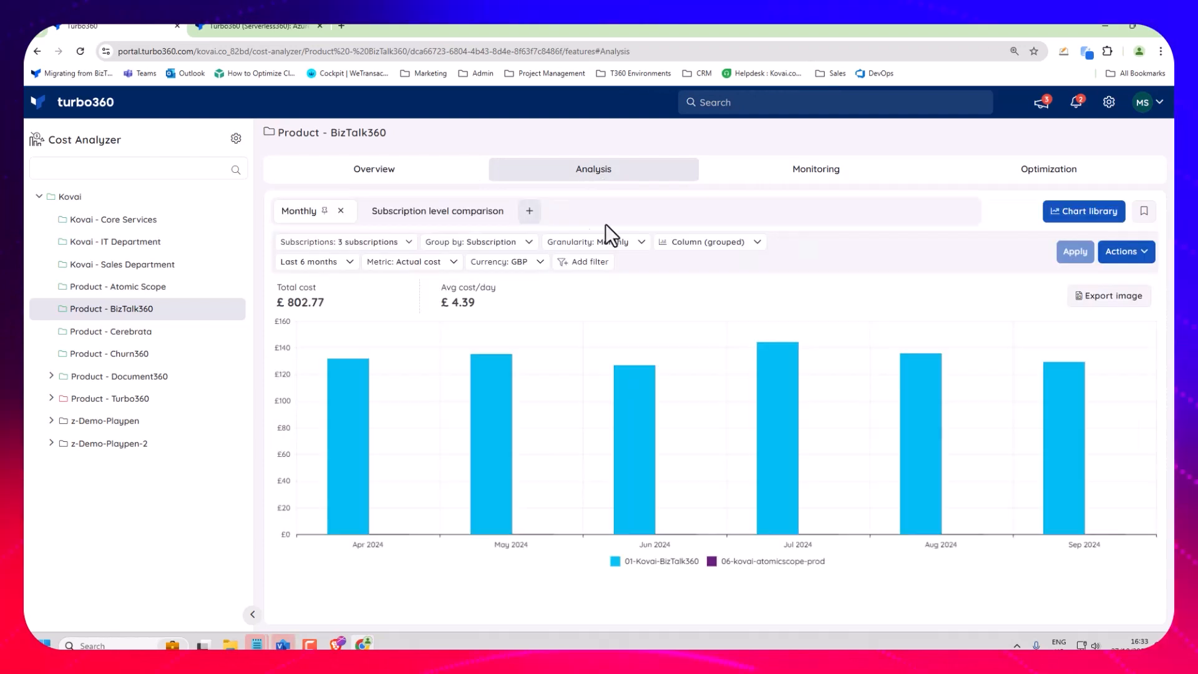
Open "Mikes Test Graph" from the chart library and save it as a view for Product - BizTalk360.
click(1060, 219)
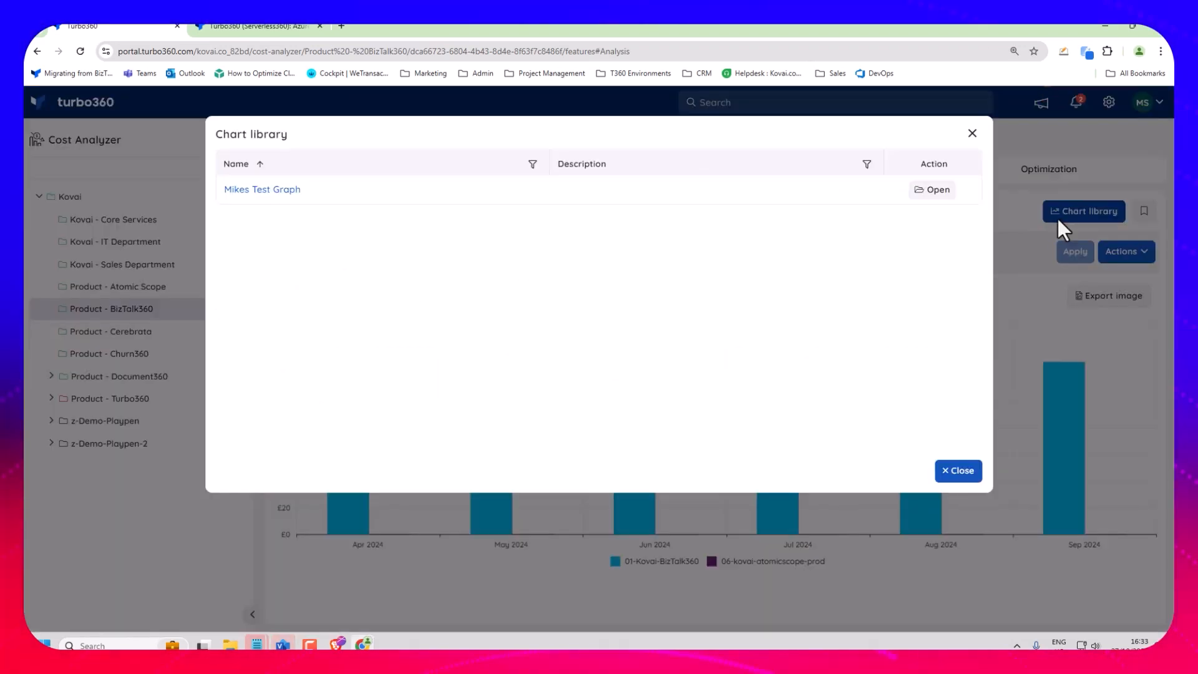
click(927, 191)
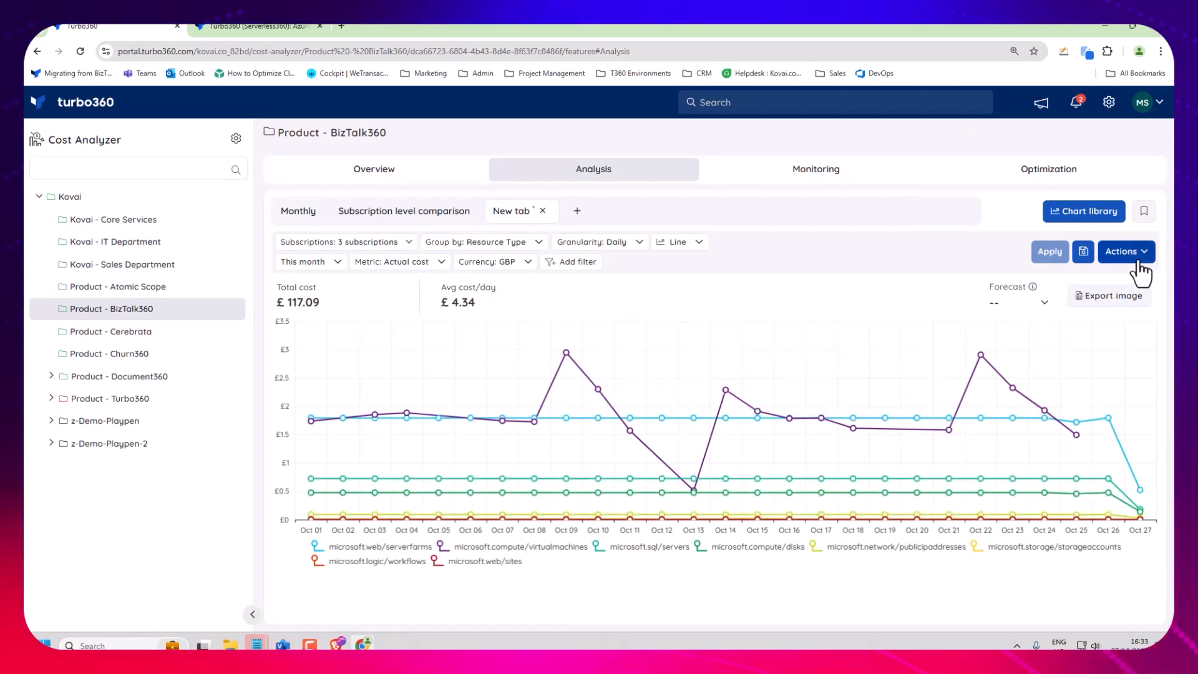
click(1084, 251)
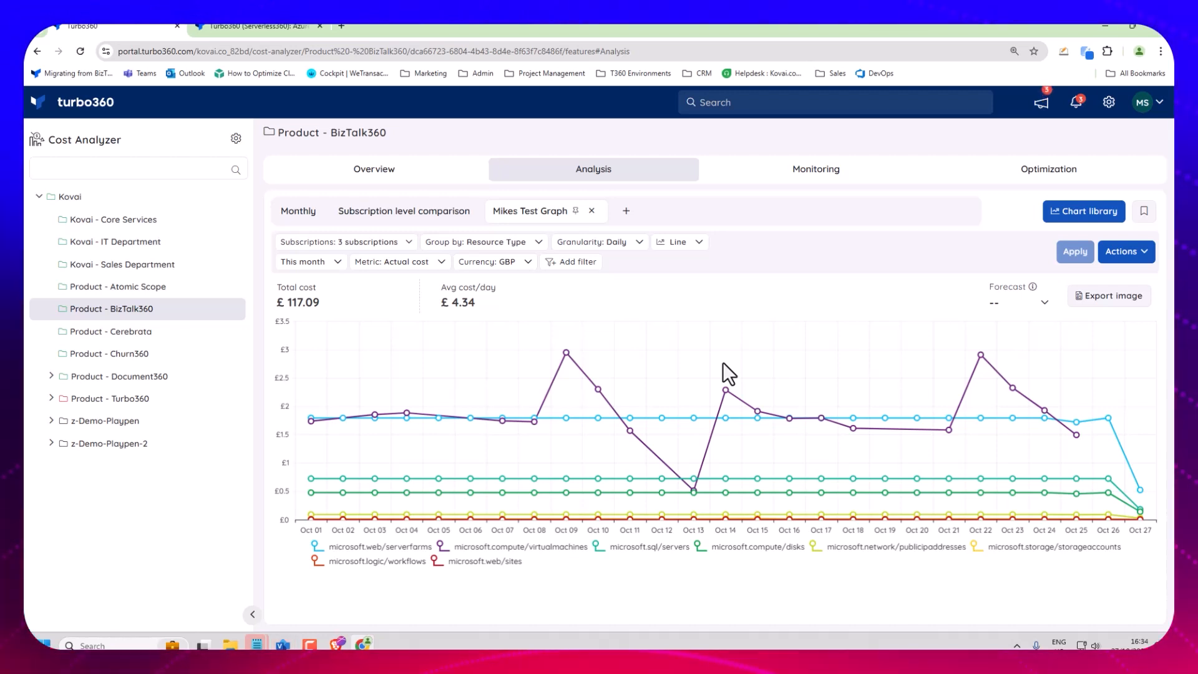
Review the Product - Document360 group's cost monitoring and its automatic anomaly detection settings, leaving the settings without saving.
click(118, 376)
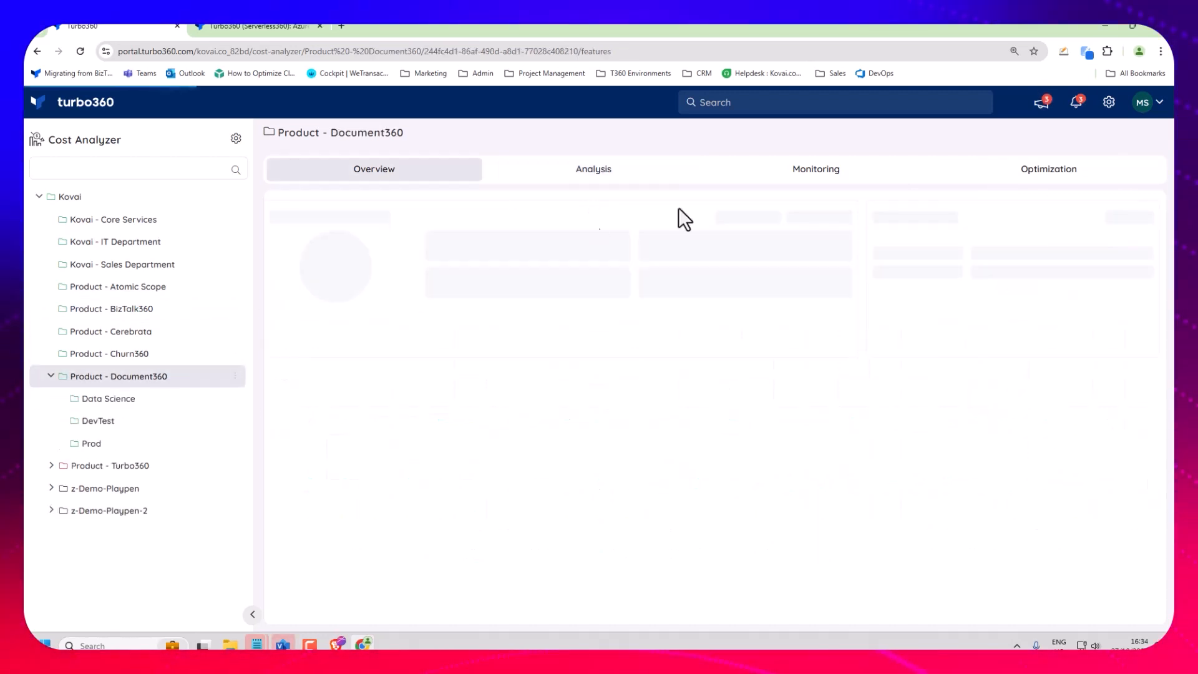
click(829, 181)
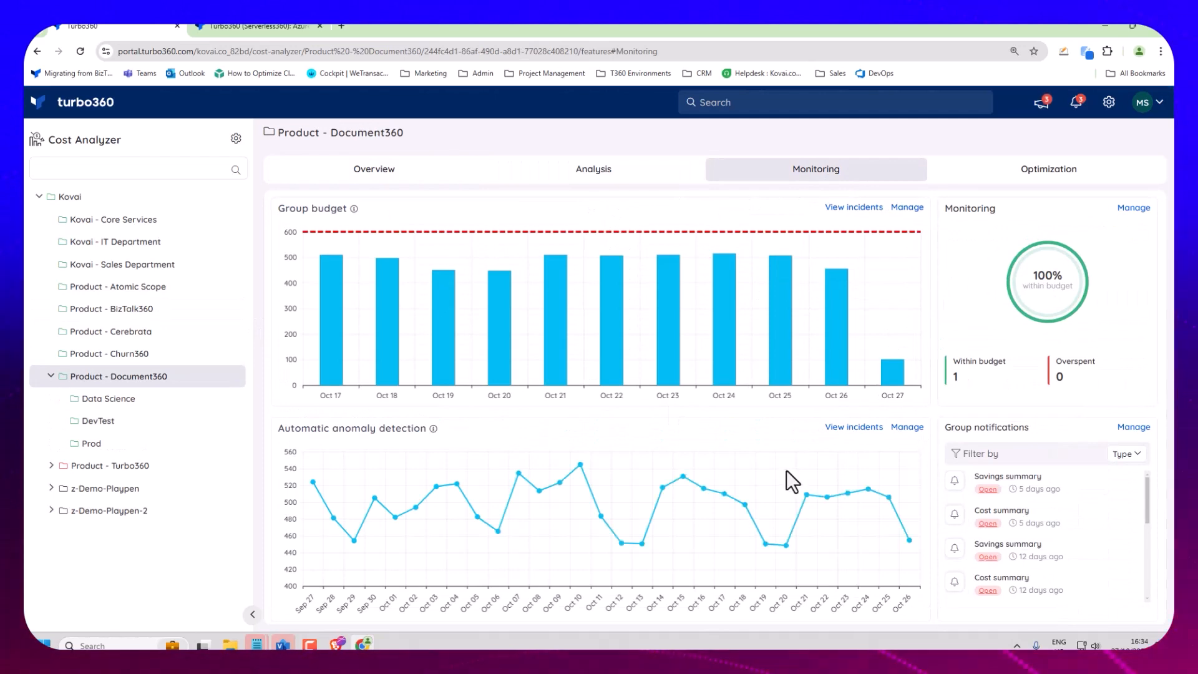
click(906, 428)
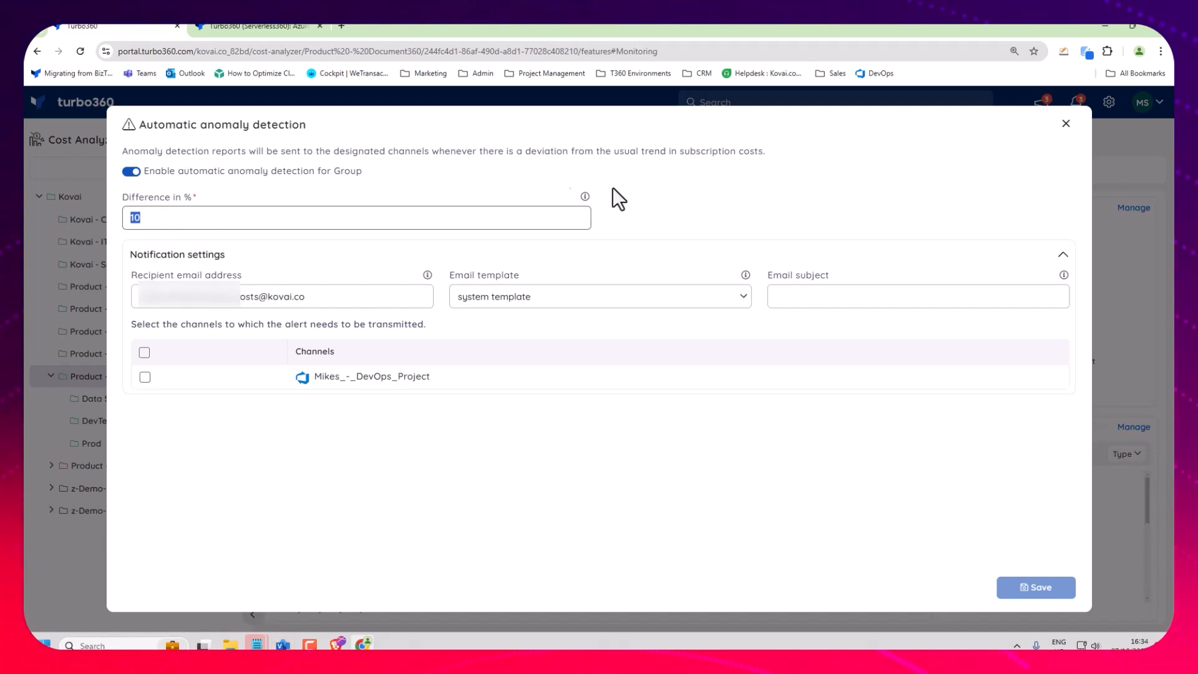
click(1066, 124)
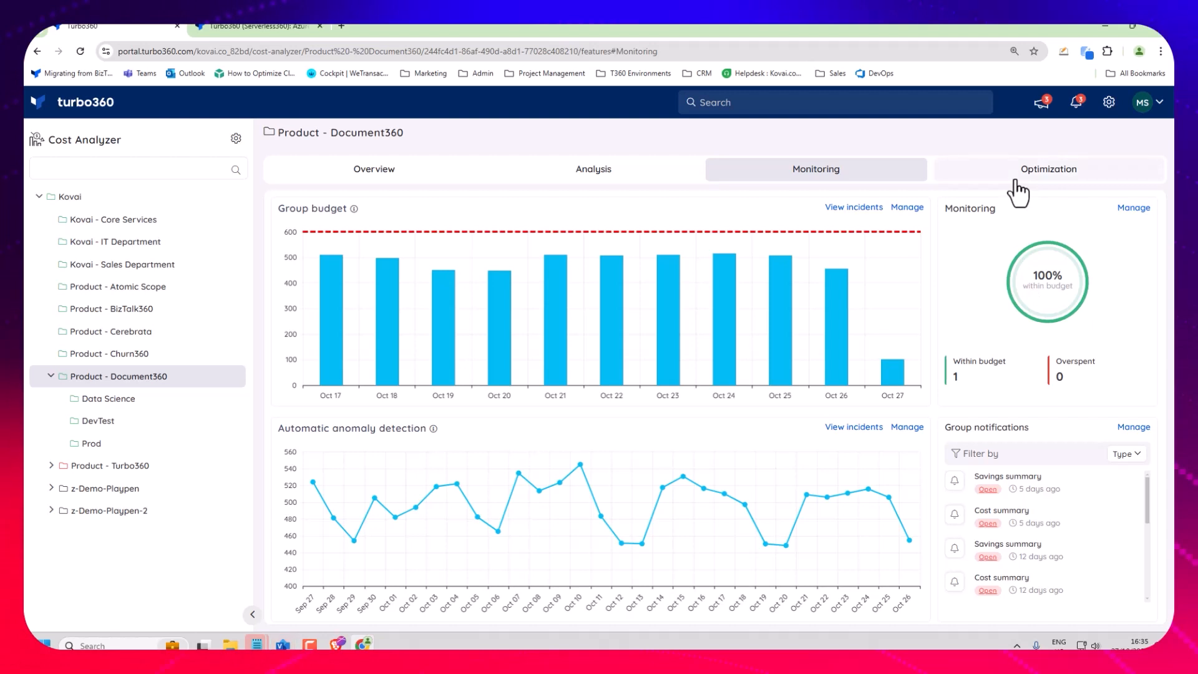
Start an optimization schedule named "Test" for Product - Document360 and proceed to its uptime configuration.
click(946, 178)
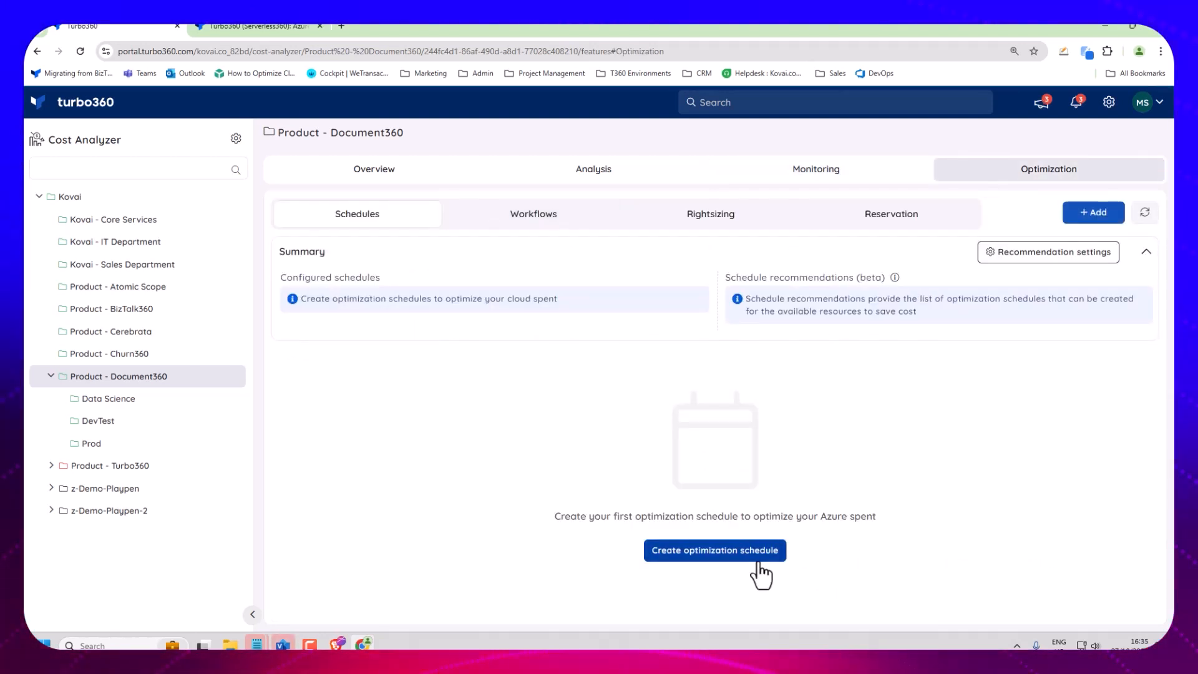
click(759, 561)
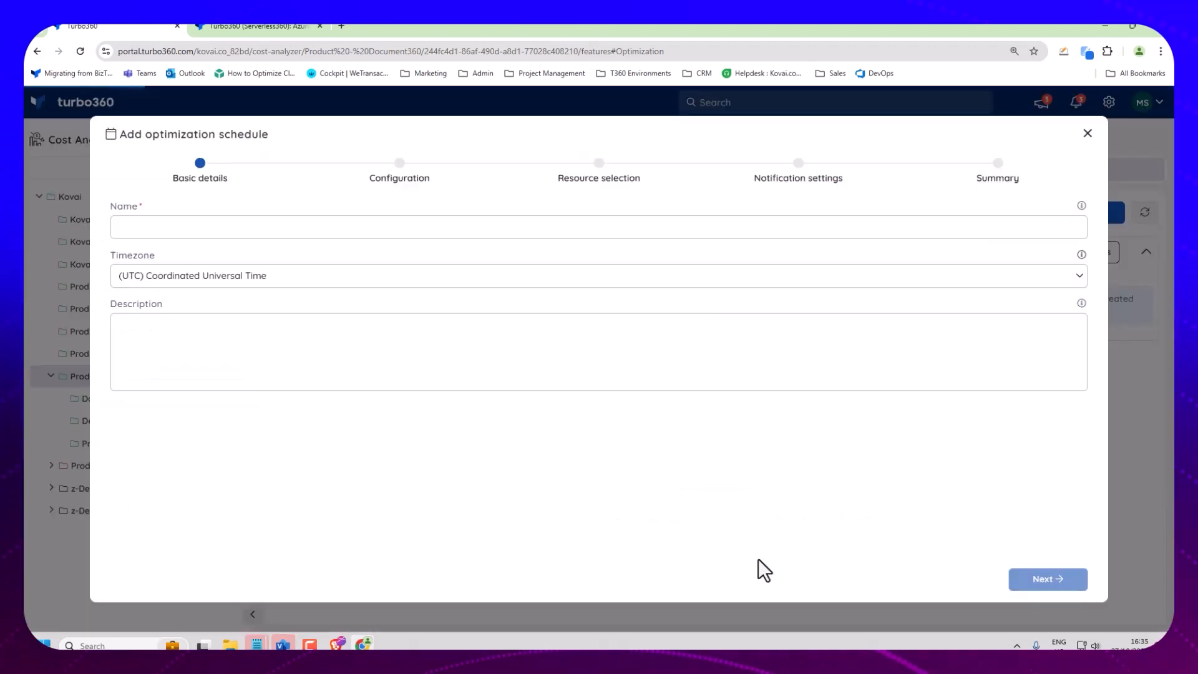
click(152, 228)
text(Te)
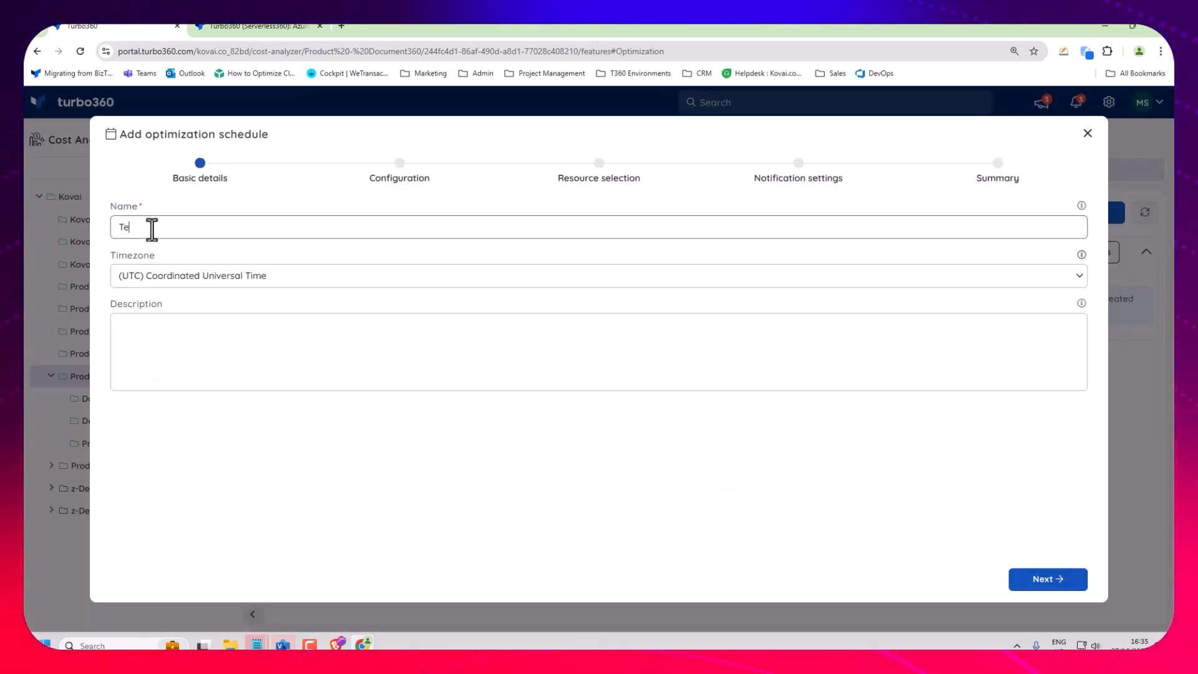
text(st)
click(1019, 582)
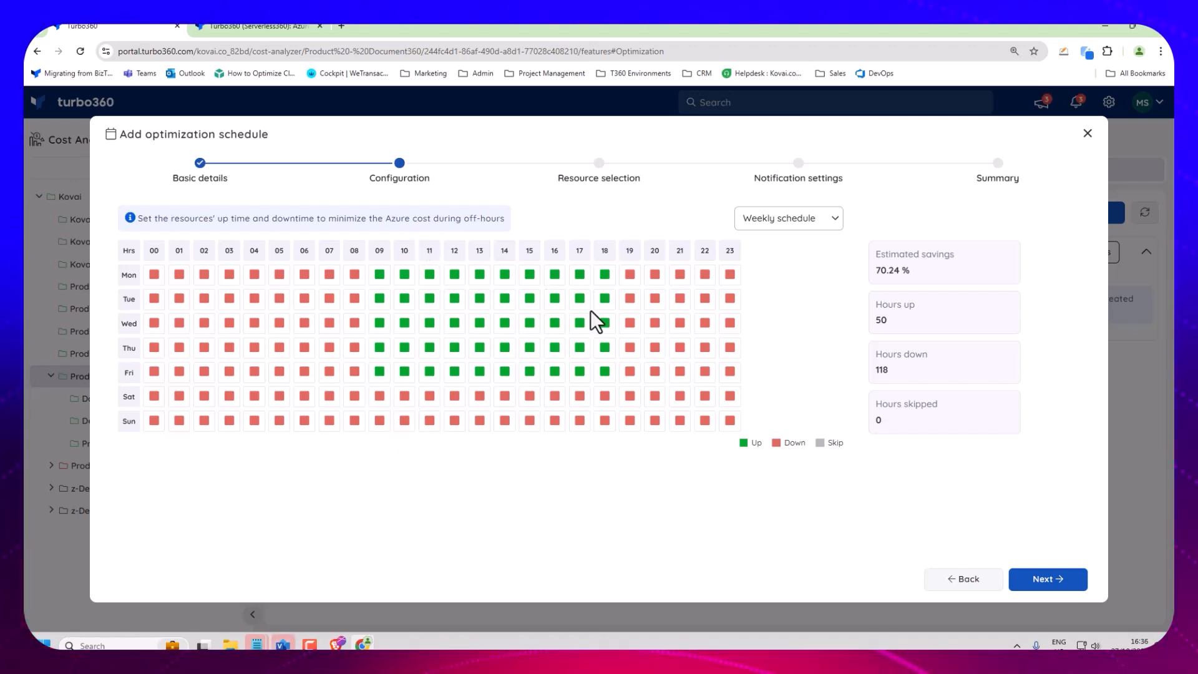
Set hours 10 to 18 to Skip for every day of the weekly schedule.
click(404, 251)
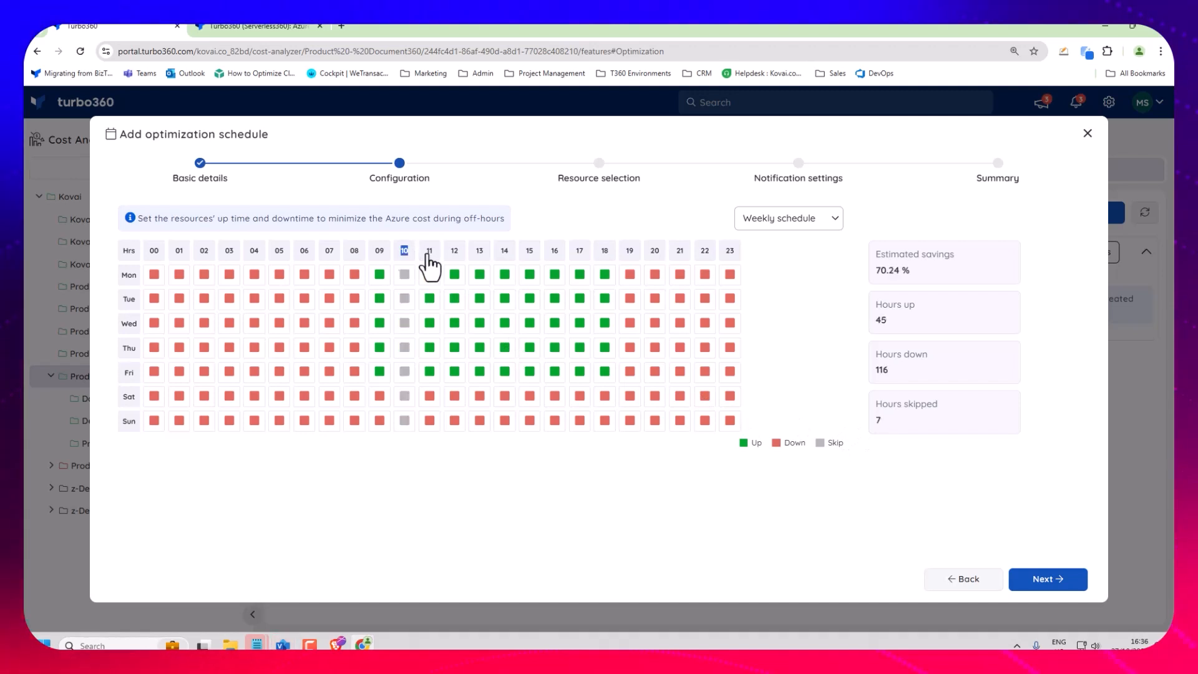
click(429, 254)
double_click(457, 252)
double_click(482, 252)
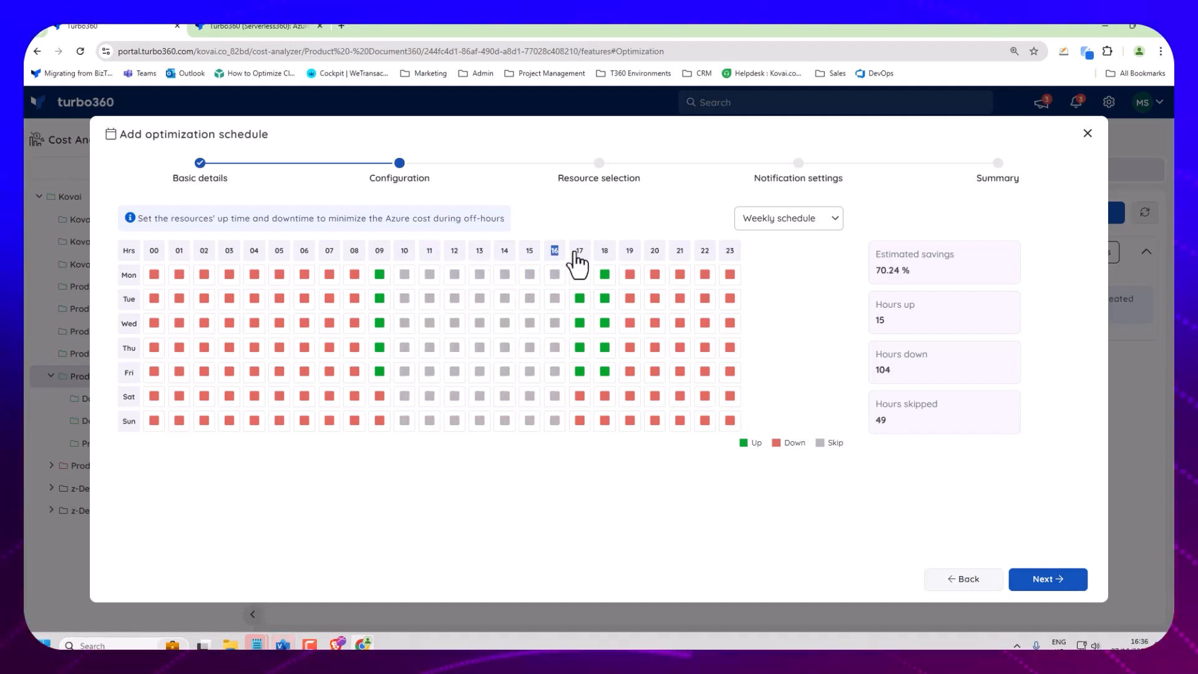
click(579, 251)
click(605, 251)
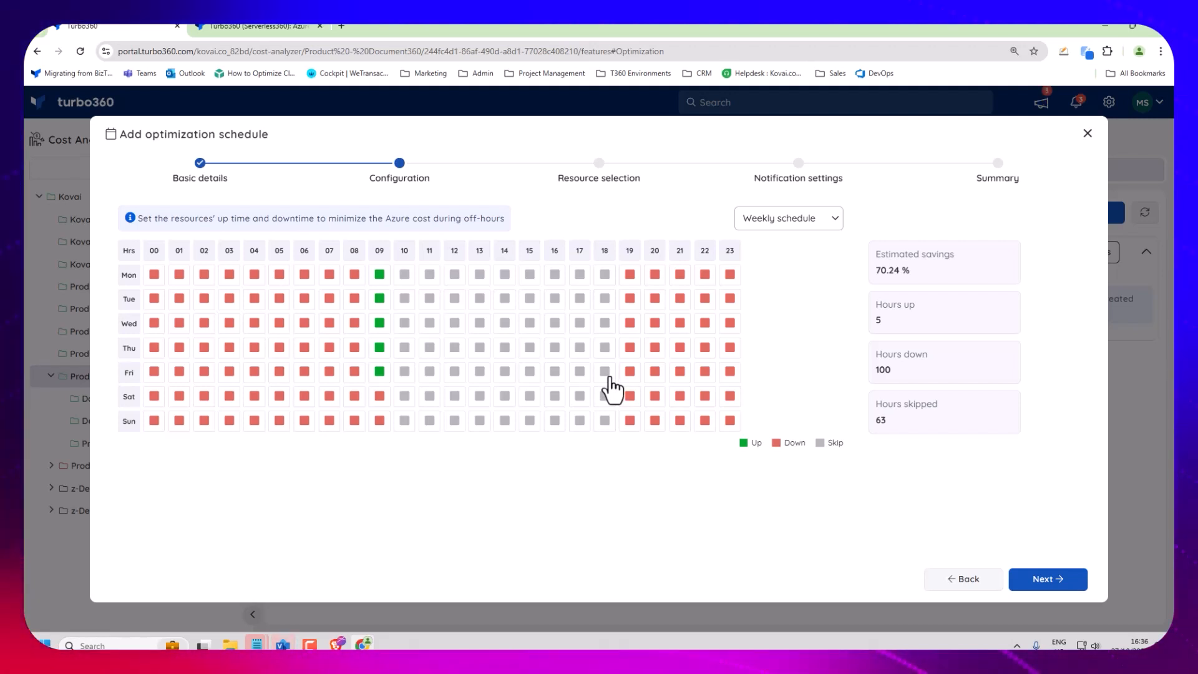
Switch the schedule configuration to a monthly schedule, check the schedule type options and discard the new optimization schedule.
click(820, 226)
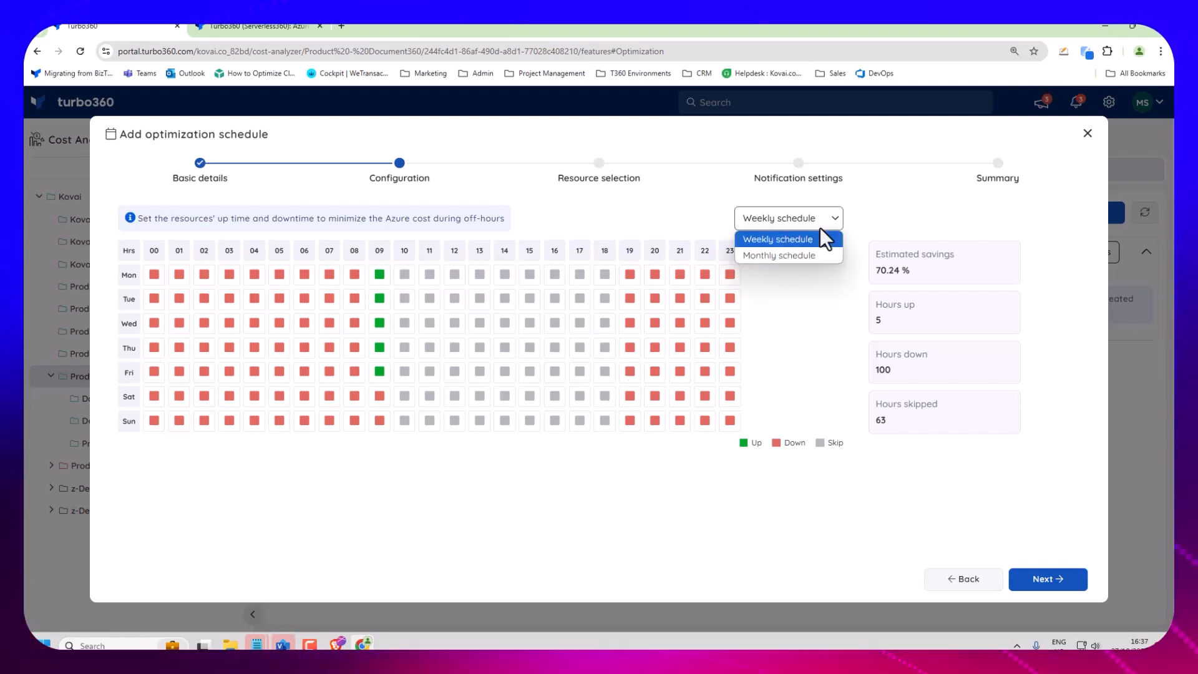
click(814, 258)
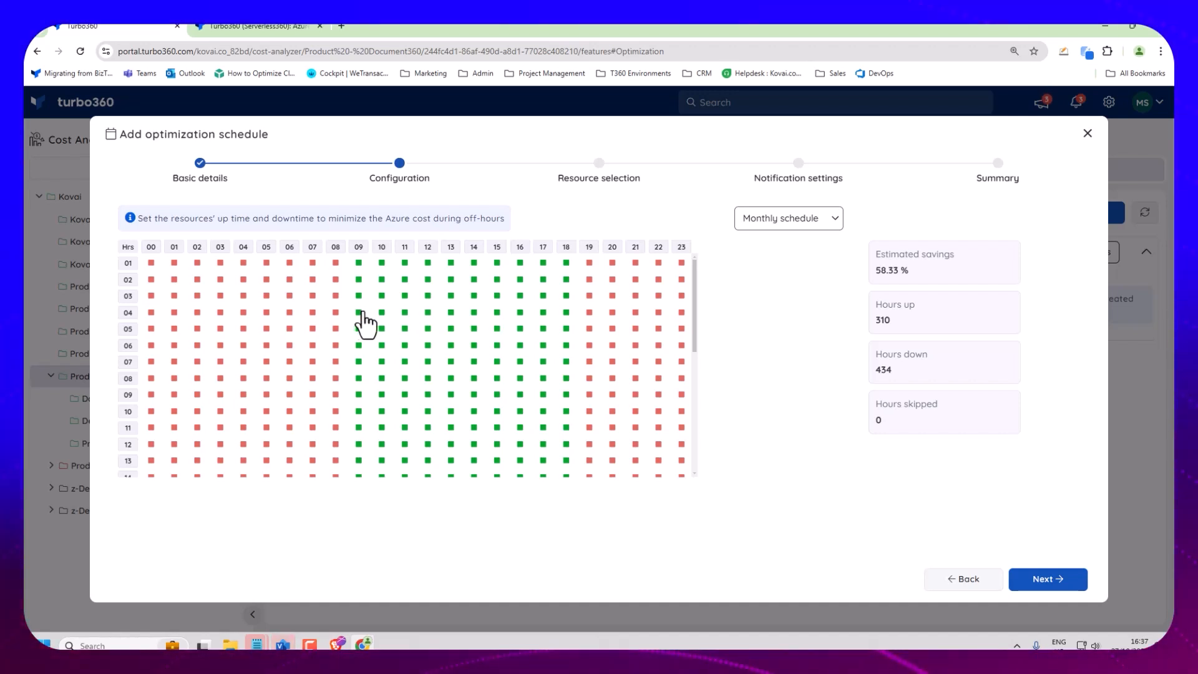
click(830, 223)
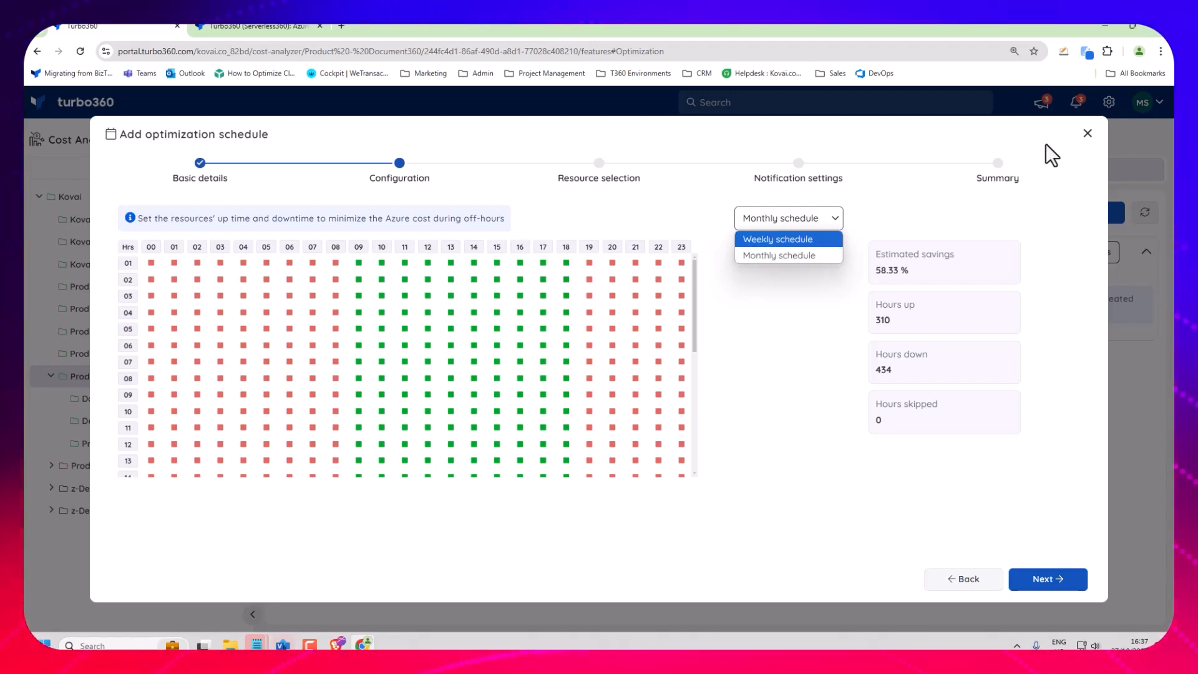
click(1088, 133)
Review the rightsizing recommendations for Product - Document360 and open its reservation optimization.
click(726, 234)
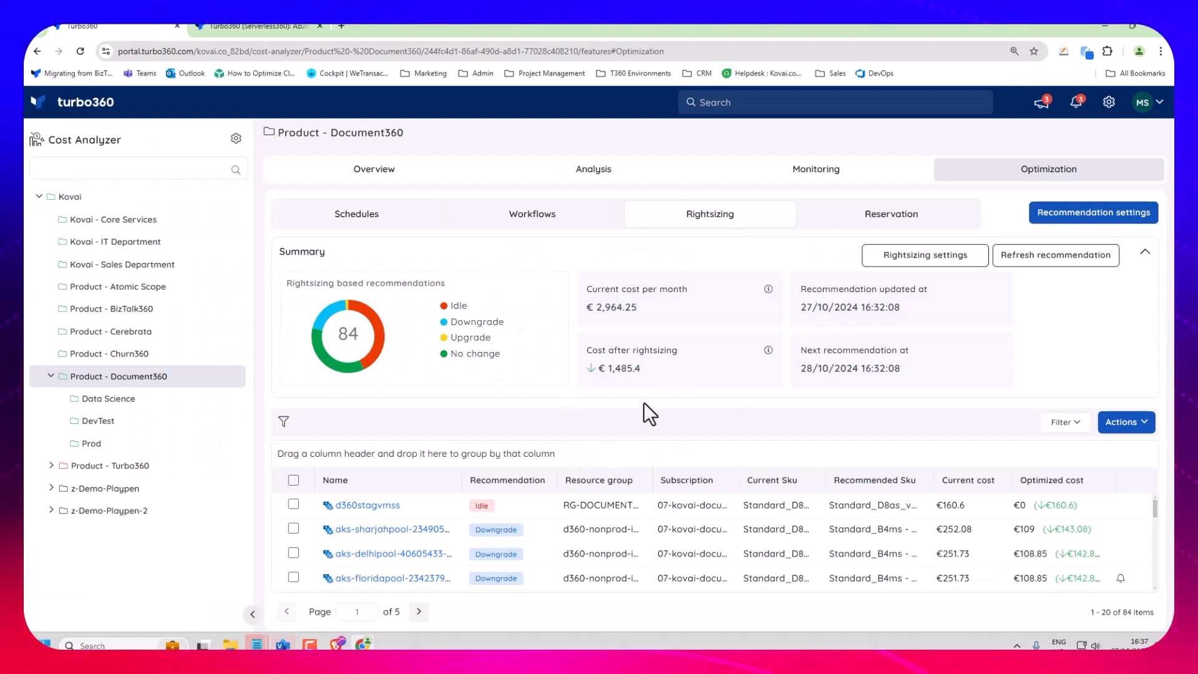
scroll(942, 532, down, 3)
scroll(942, 525, down, 5)
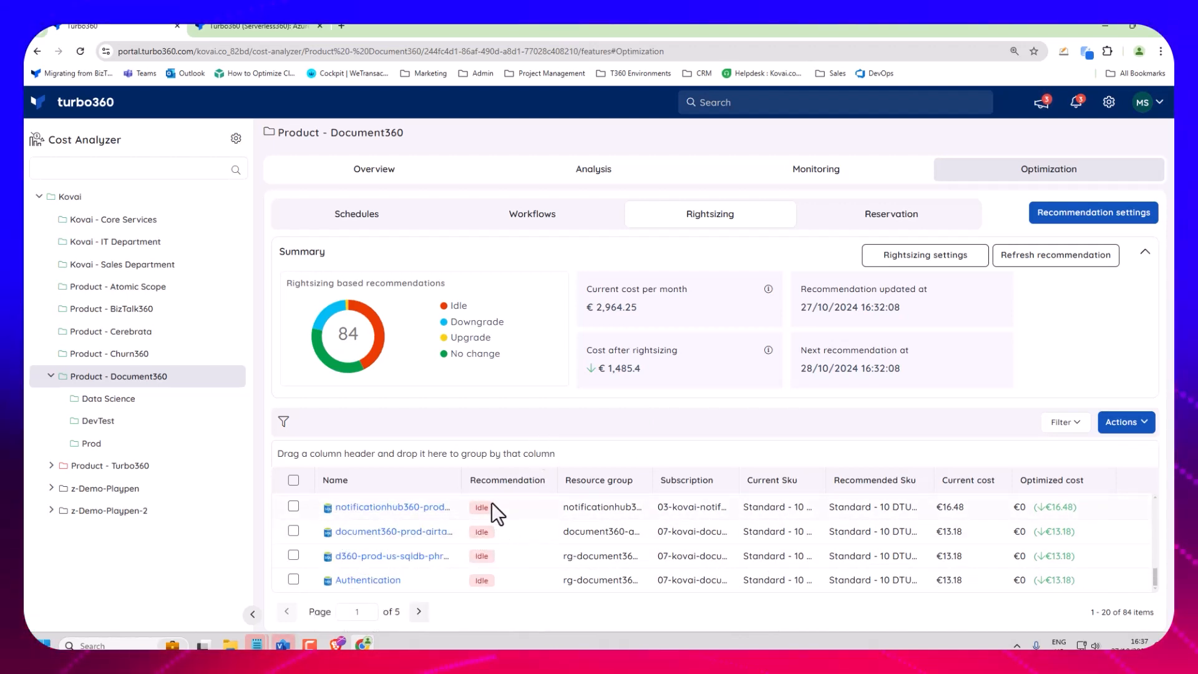
scroll(493, 507, up, 8)
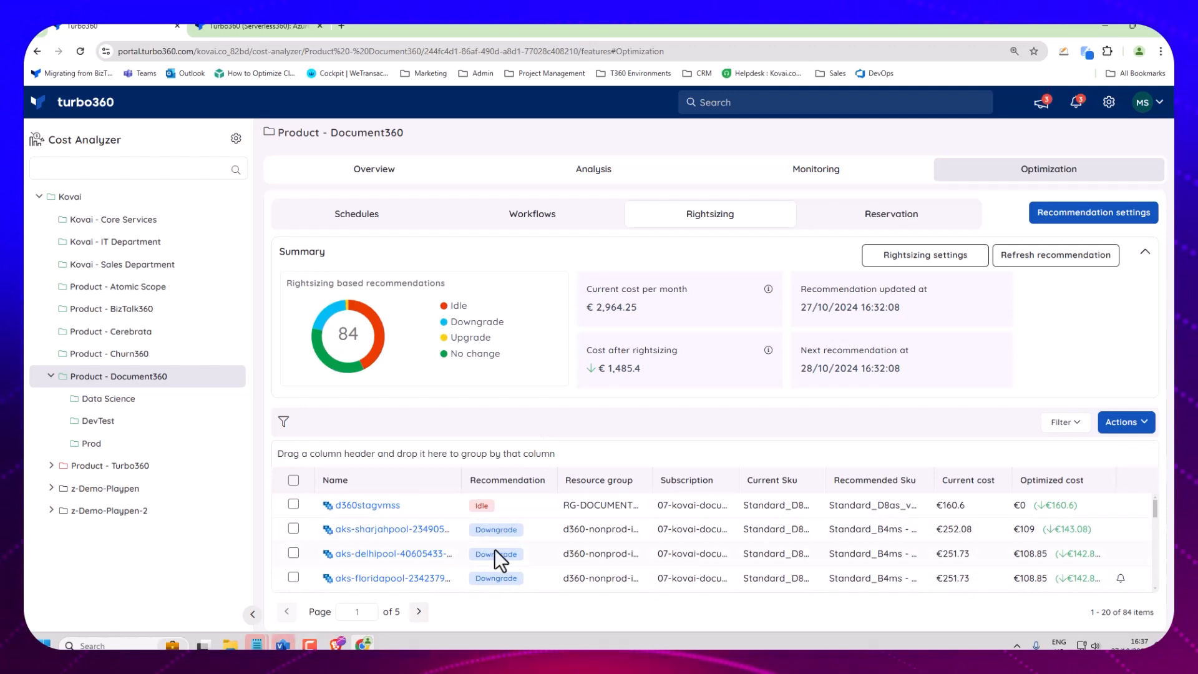
click(915, 230)
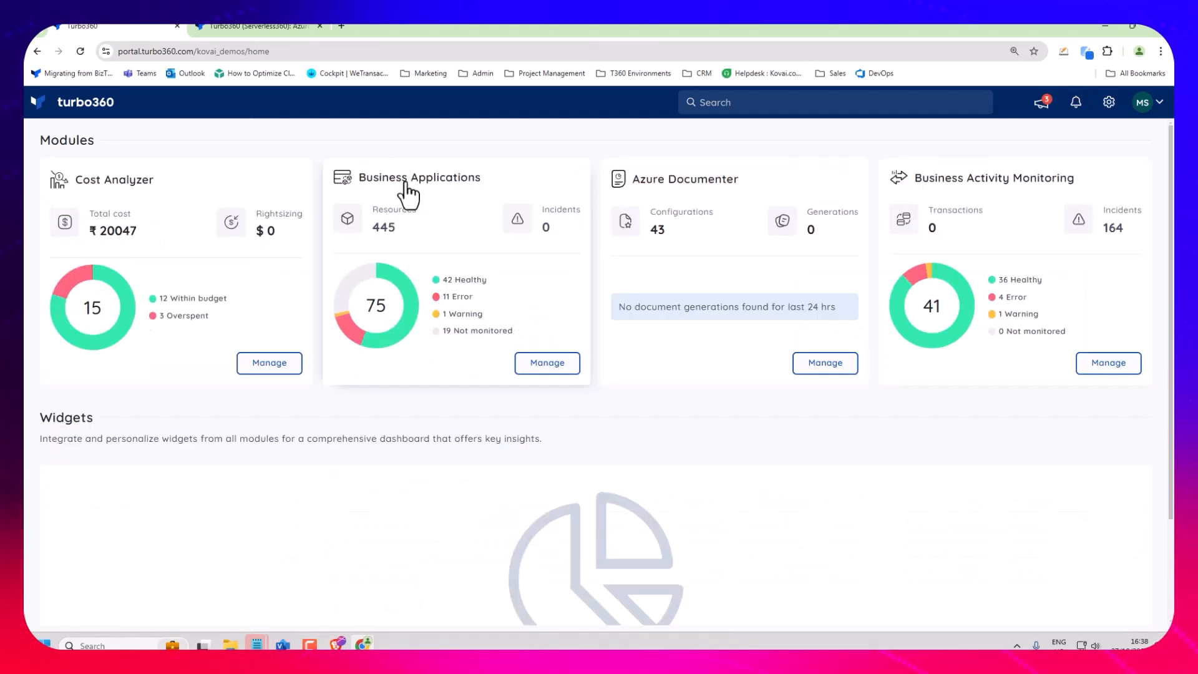
Open the Business Applications module, view its application groups and expand Customer Facing Apps down to the Partner Portal group.
click(406, 185)
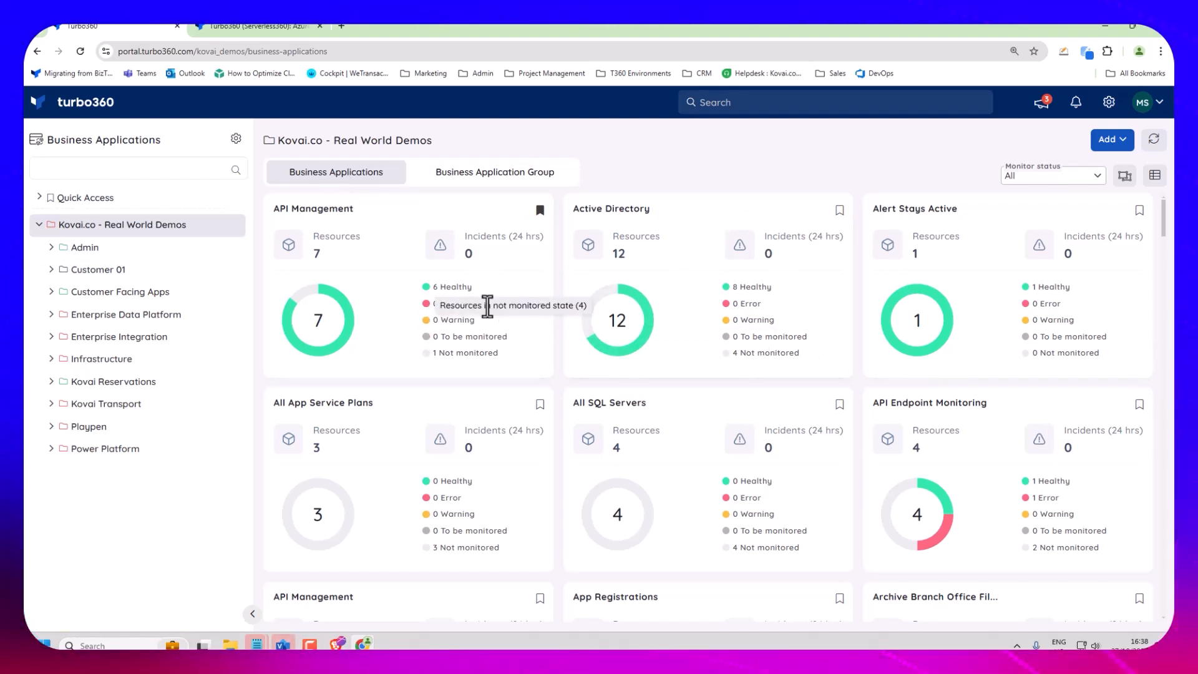
click(565, 178)
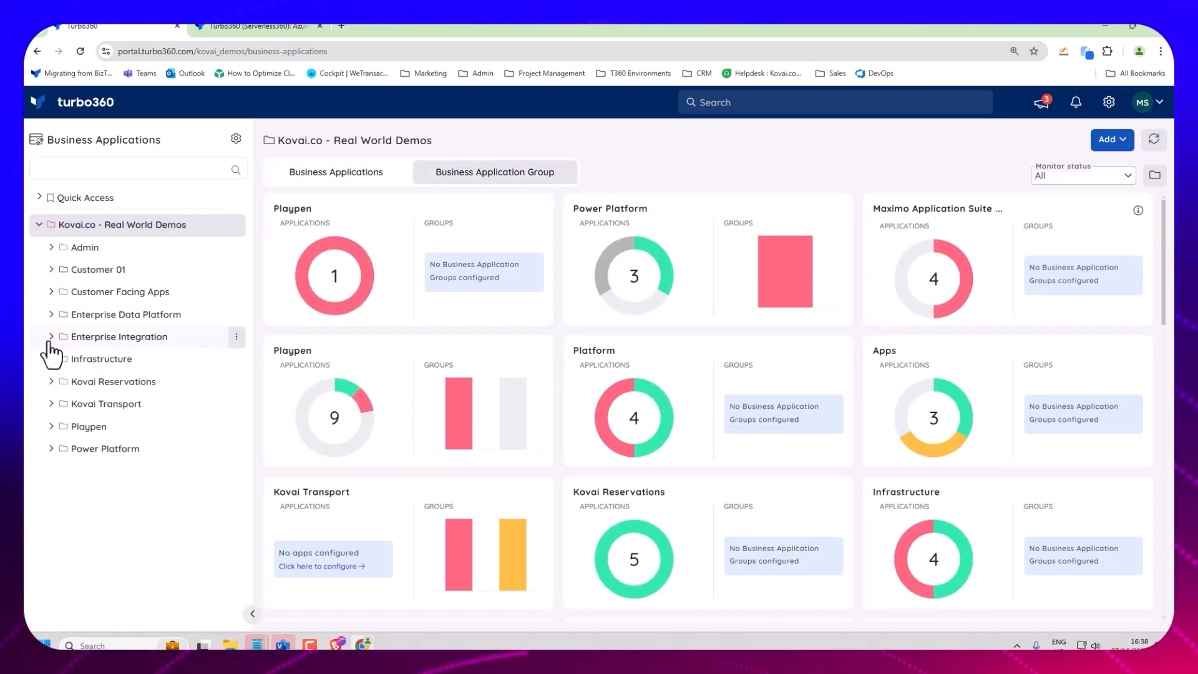
click(52, 291)
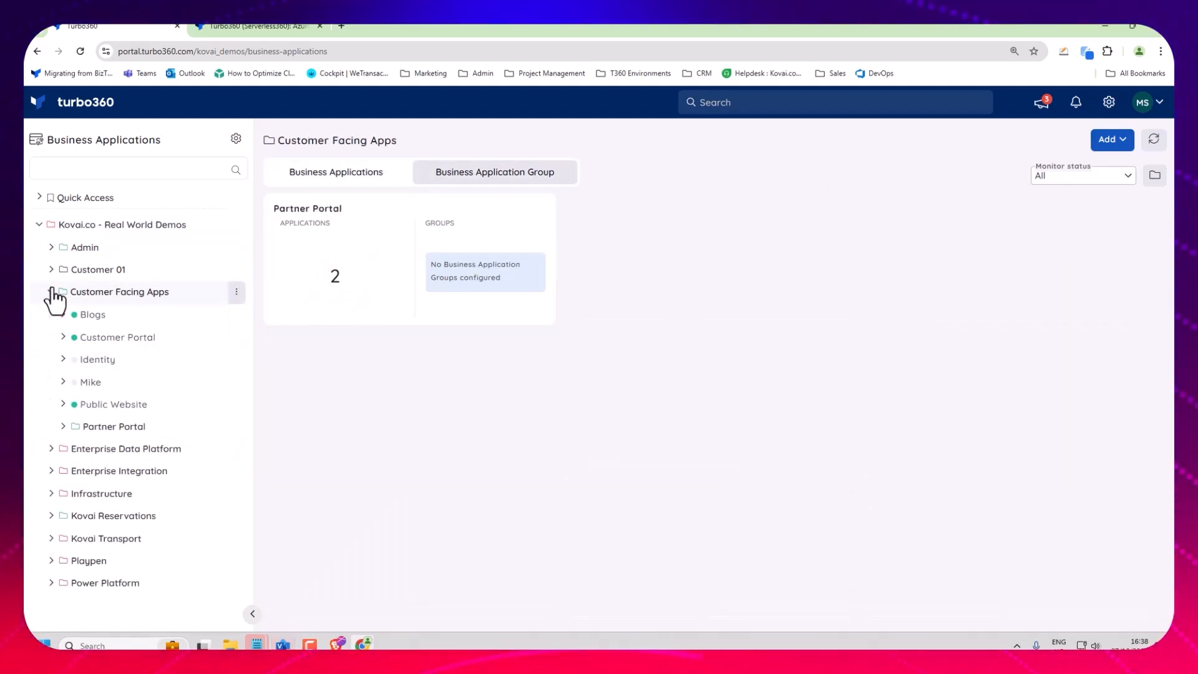
click(63, 427)
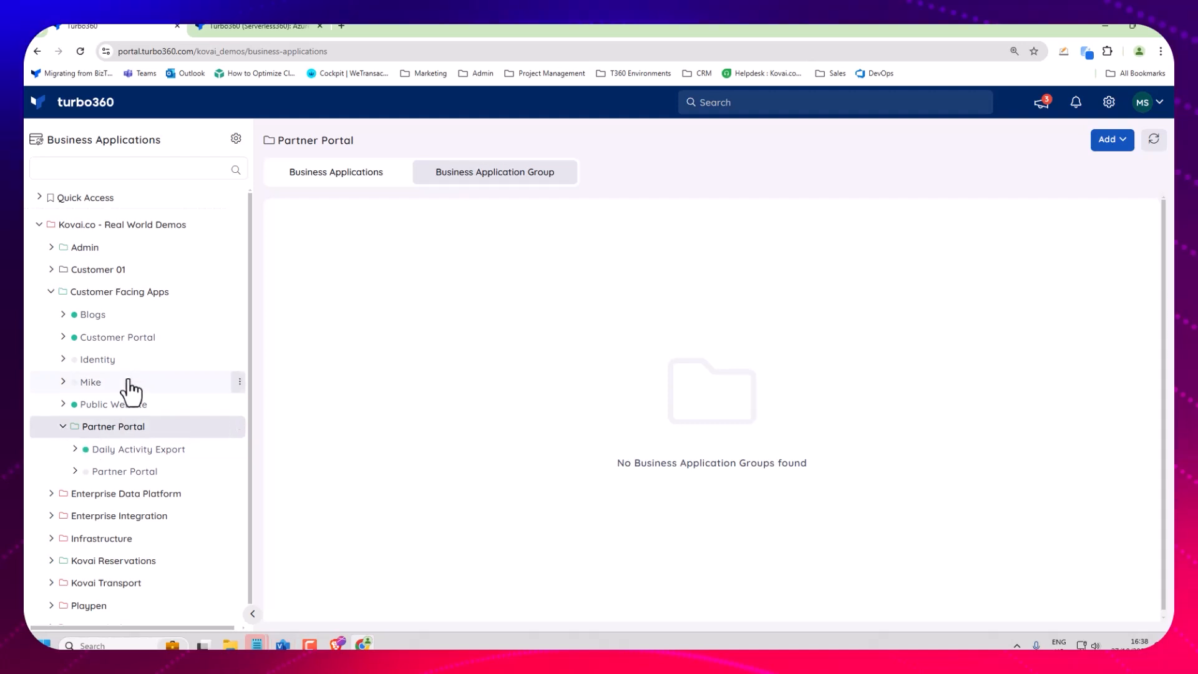
View the Daily Activity Export and Partner Portal applications and list the resources of Partner Portal.
scroll(88, 460, down, 1)
click(97, 436)
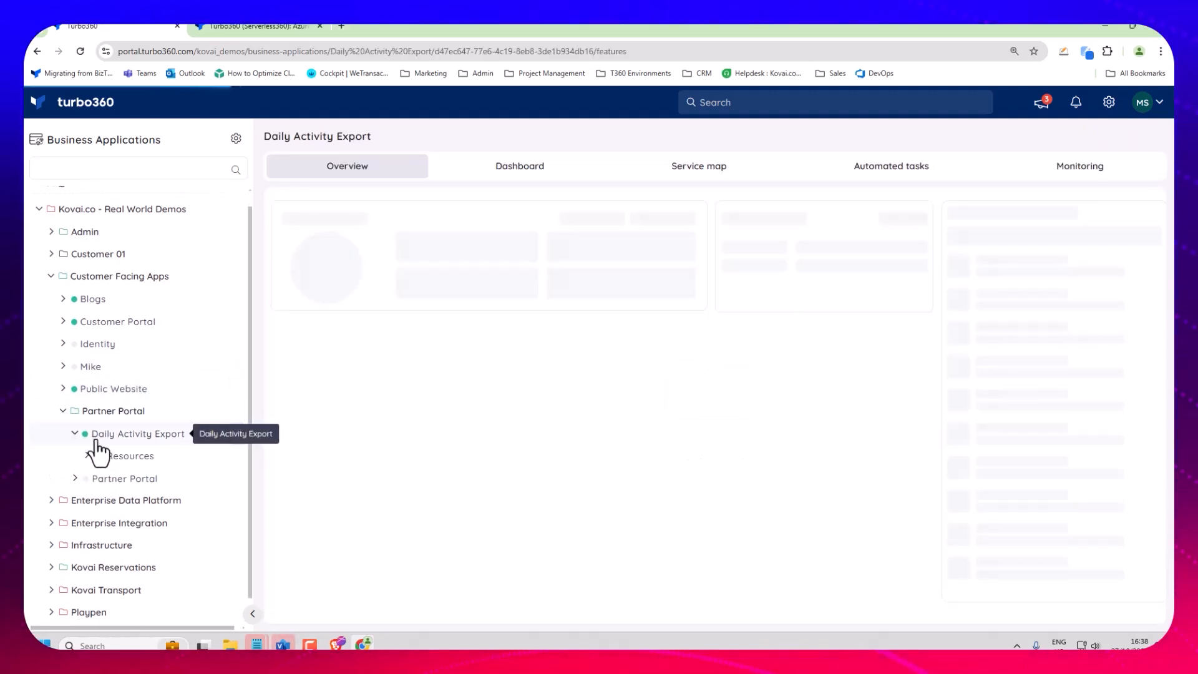
click(103, 478)
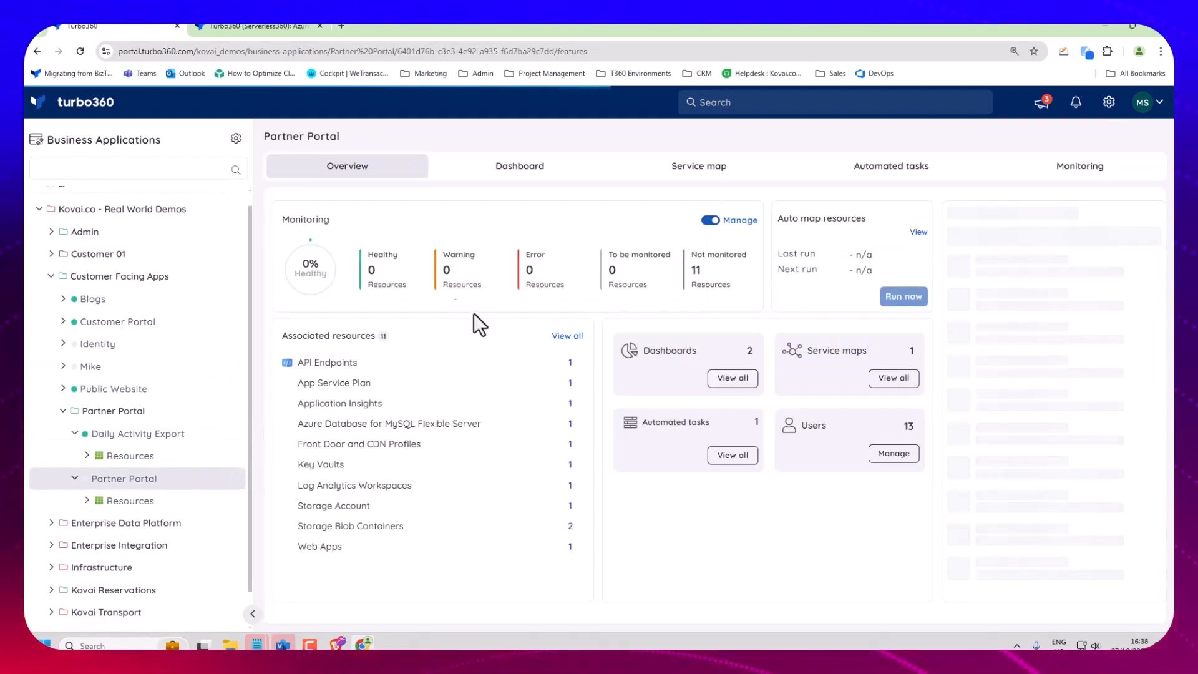
click(84, 509)
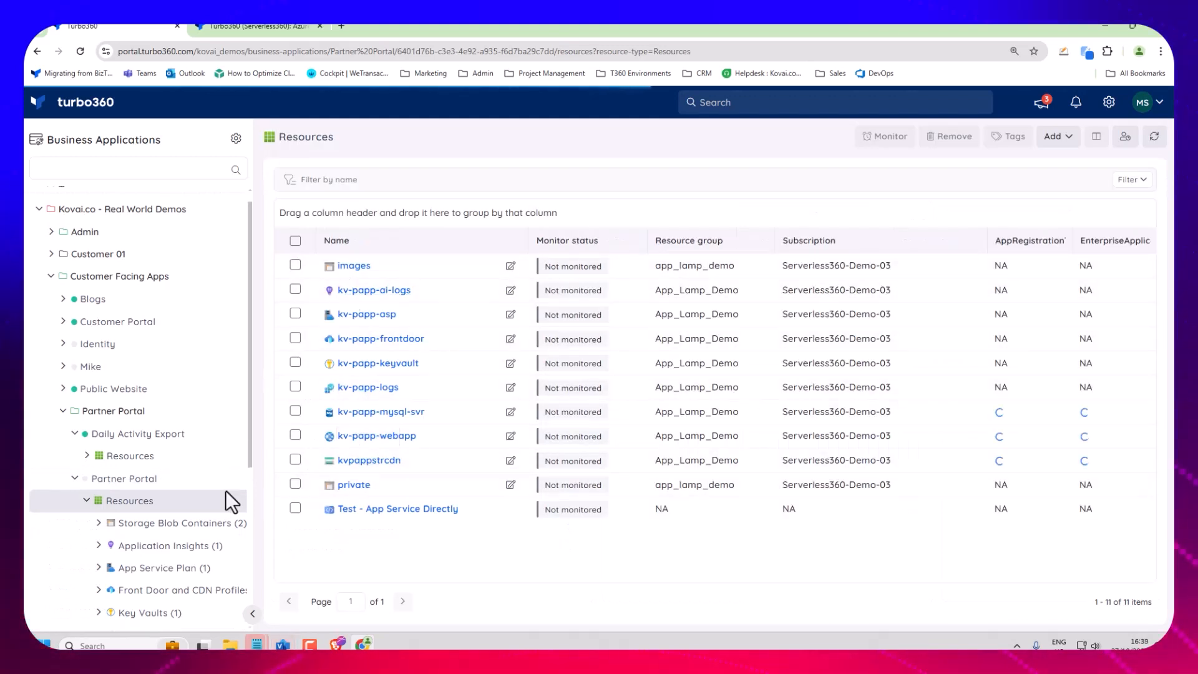
Expand the Enterprise Integration group and open its 02 - Common Services subgroup.
scroll(139, 410, down, 5)
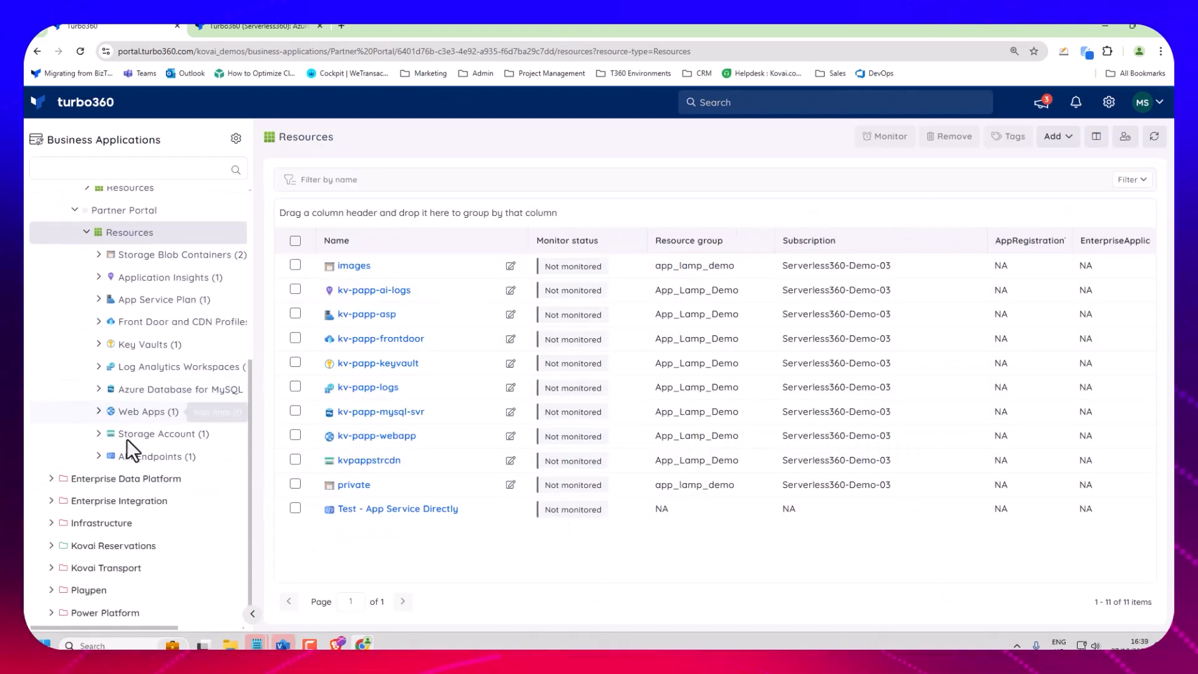
click(55, 502)
scroll(69, 471, down, 2)
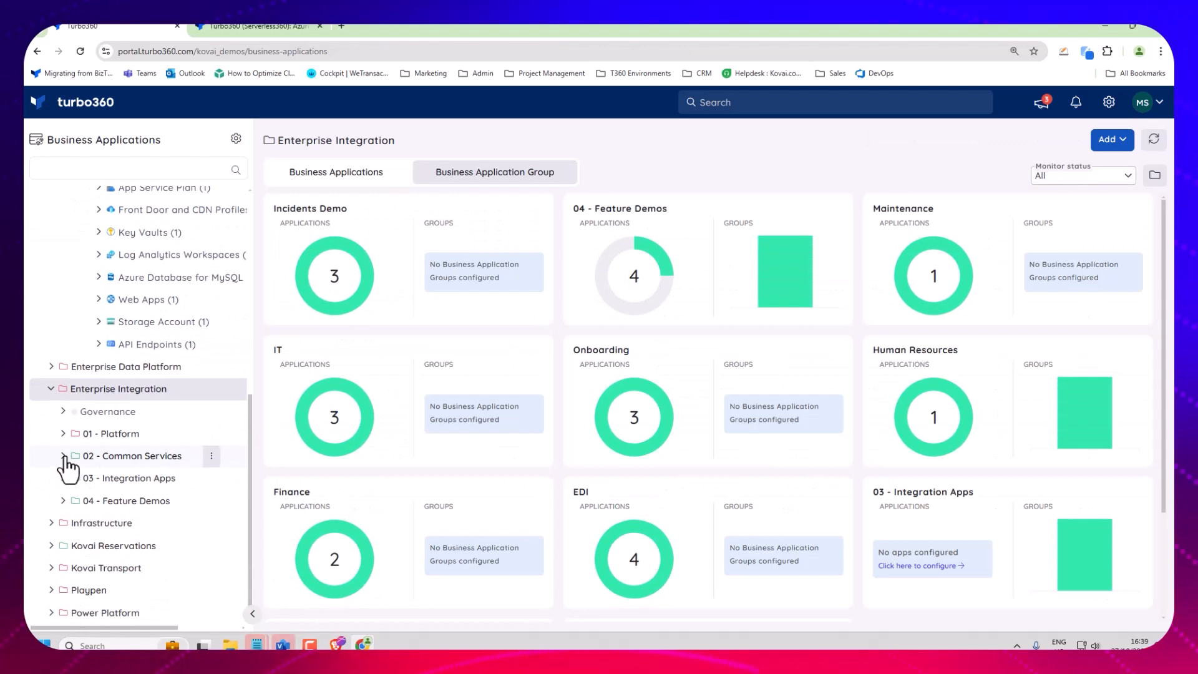
click(64, 457)
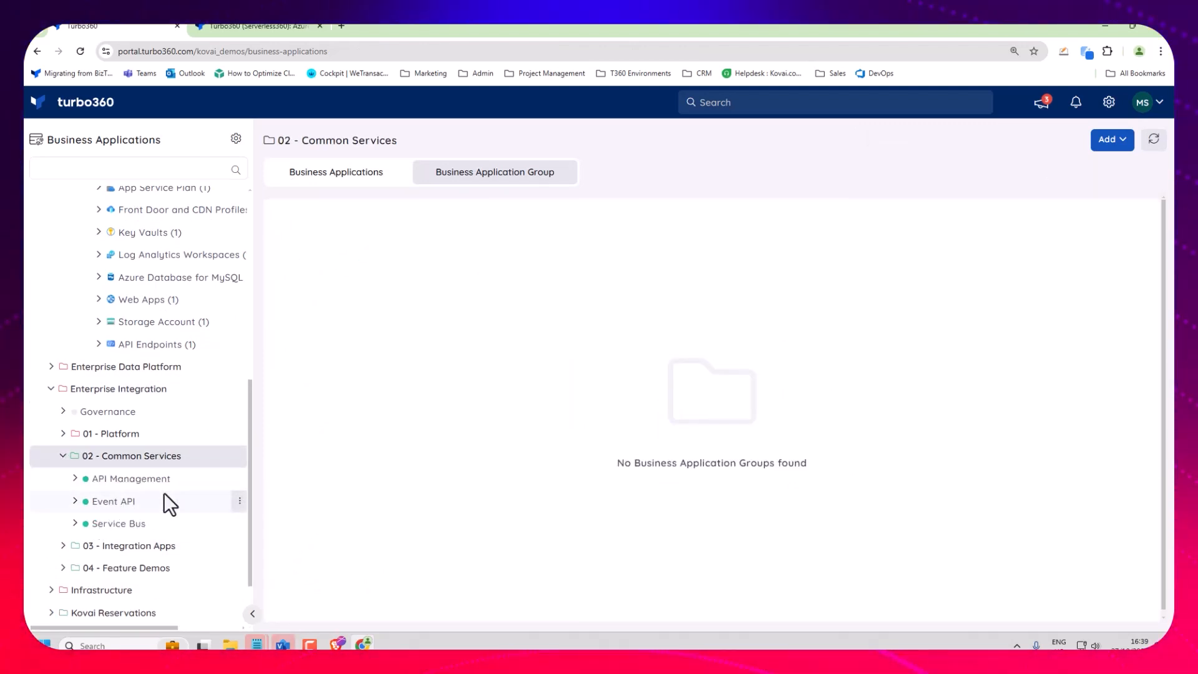
Open the Service Bus application, list its resources and narrow the list to its Service Bus Queues.
click(136, 525)
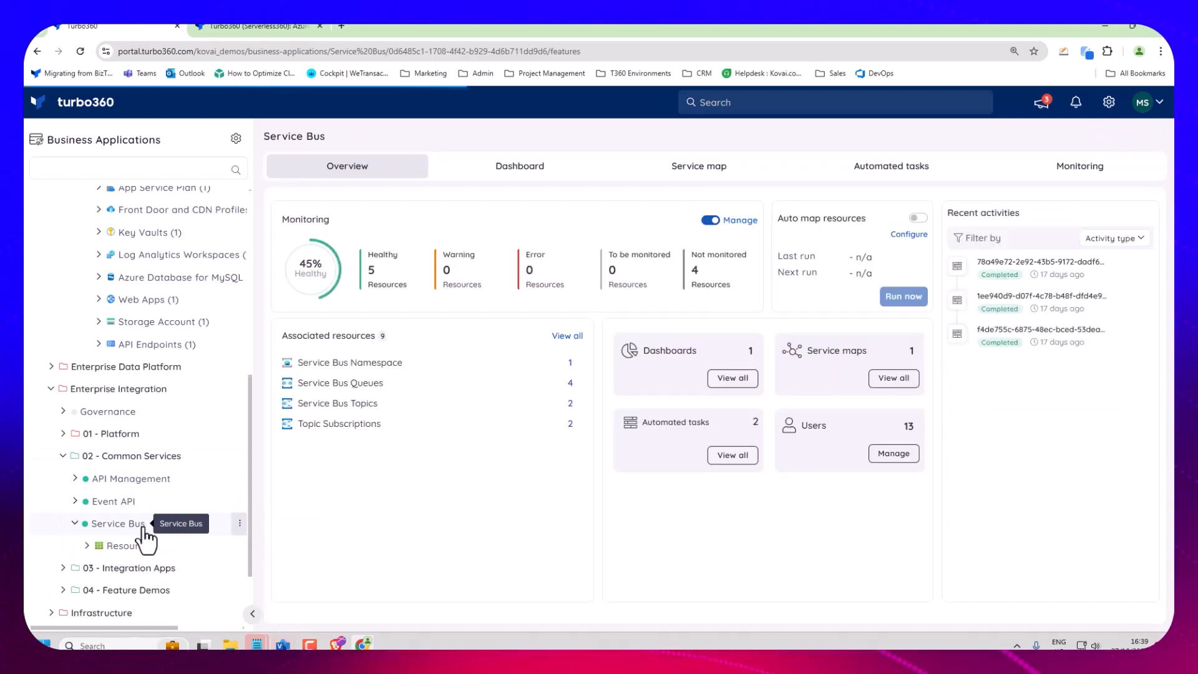
click(130, 549)
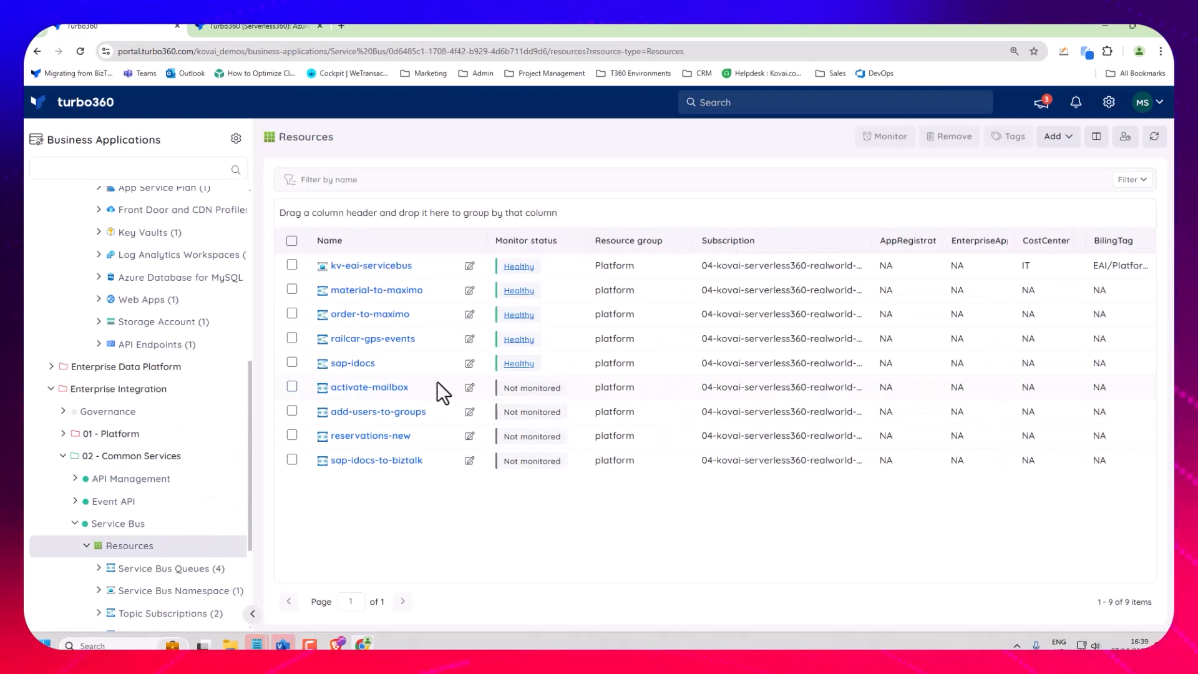
scroll(147, 431, down, 3)
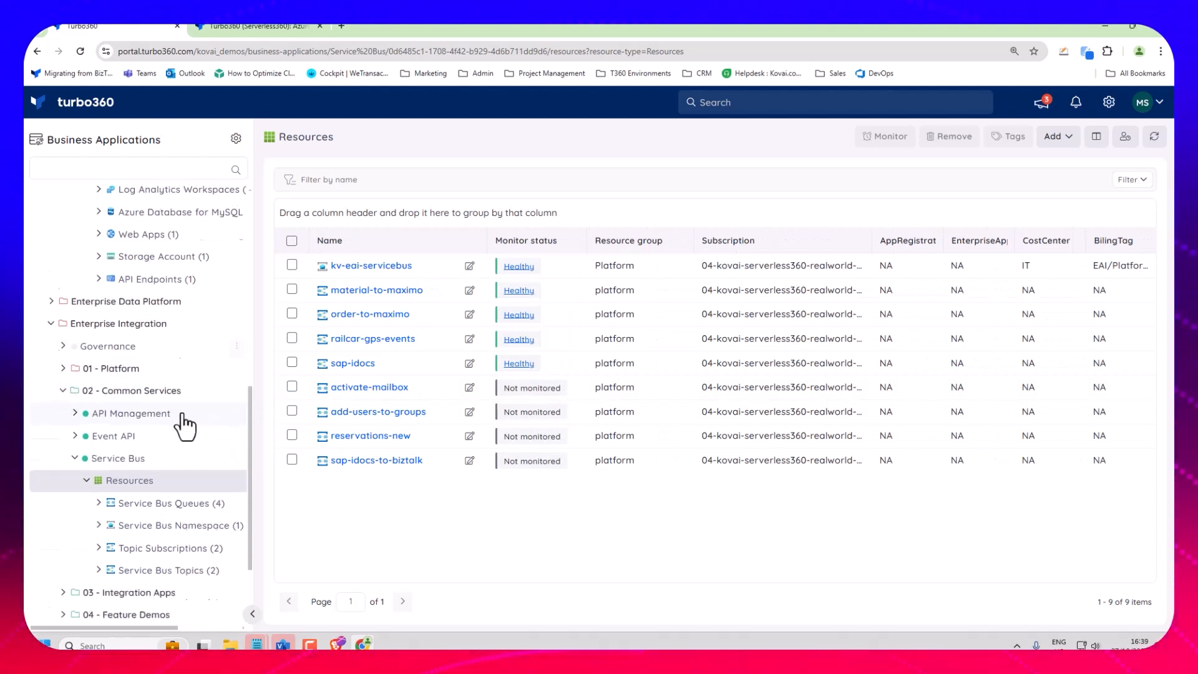
click(106, 389)
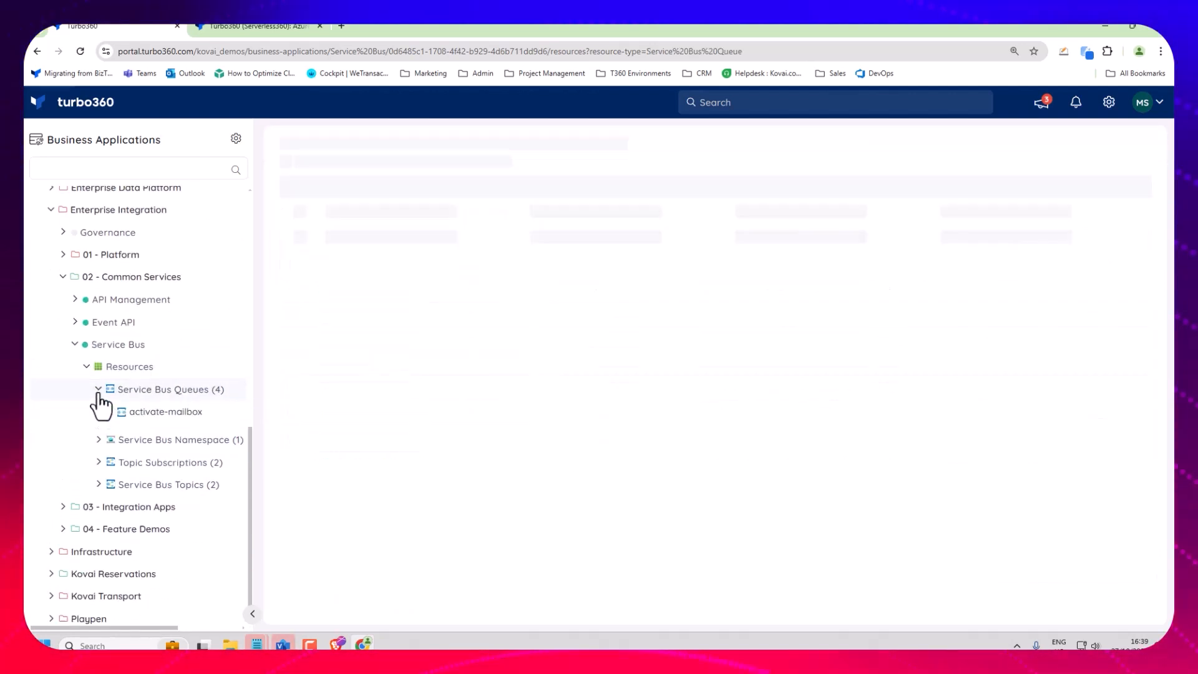
Open the activate-mailbox queue and view its monitoring rules down to the metrics for dead-lettered messages.
click(145, 417)
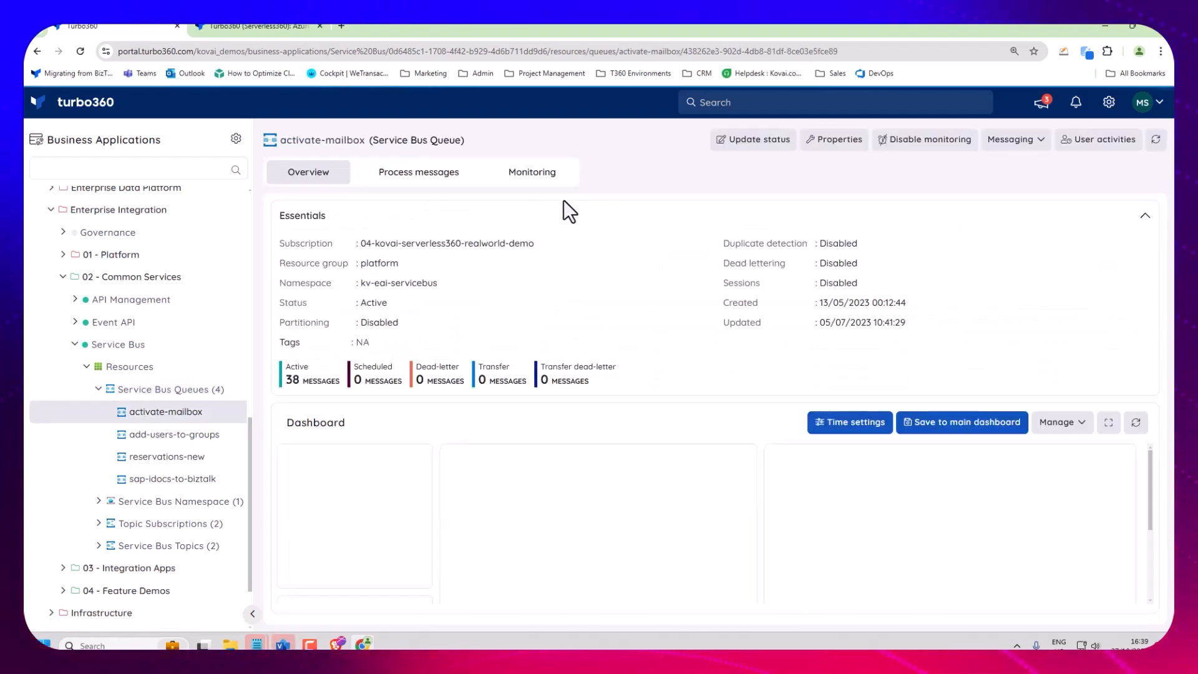
click(545, 178)
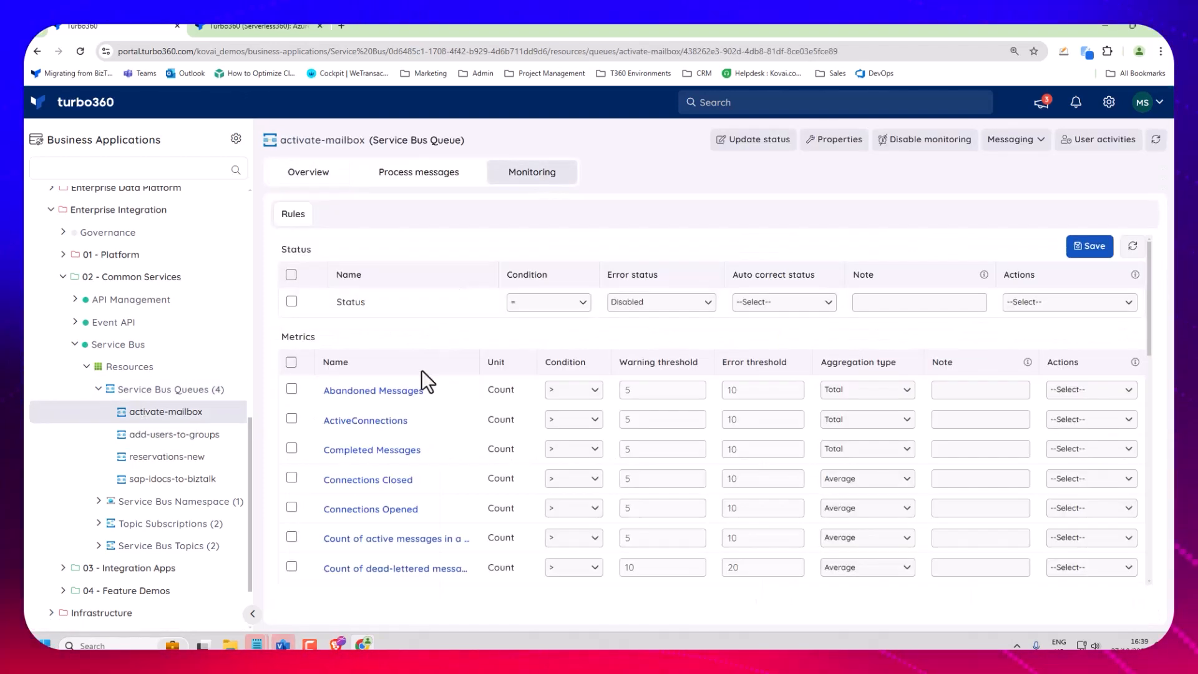
scroll(450, 468, down, 4)
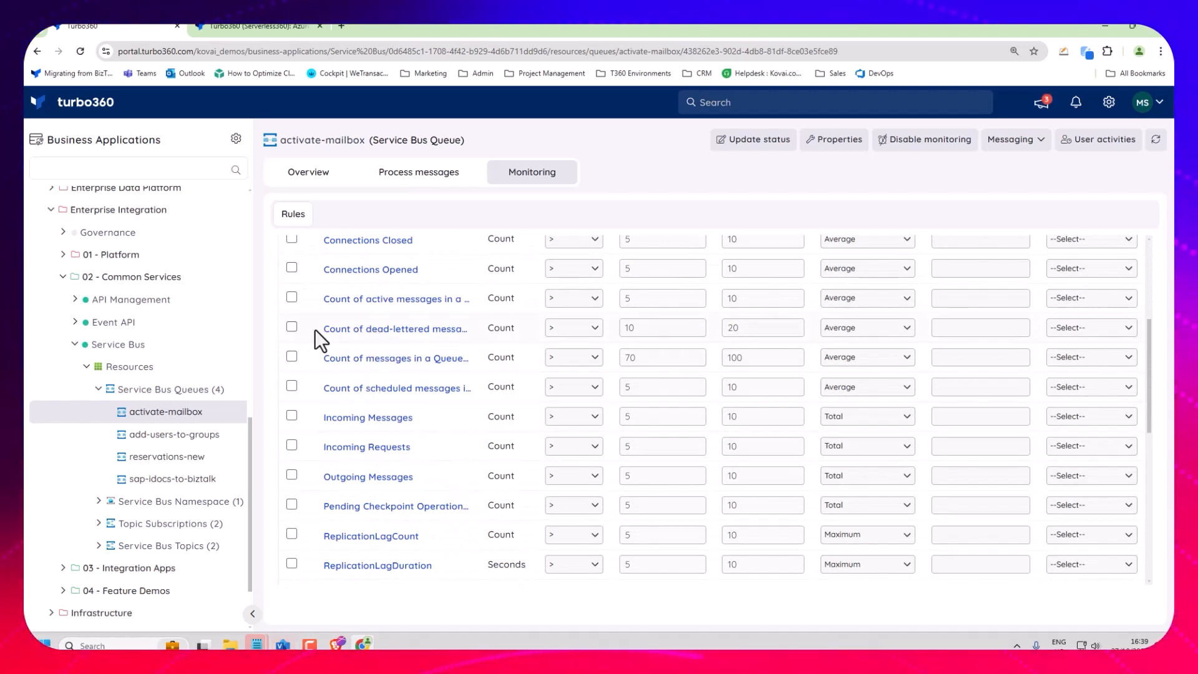
Temporarily enable the dead-lettered messages count rule and view its metric chart and time granularity options.
click(292, 327)
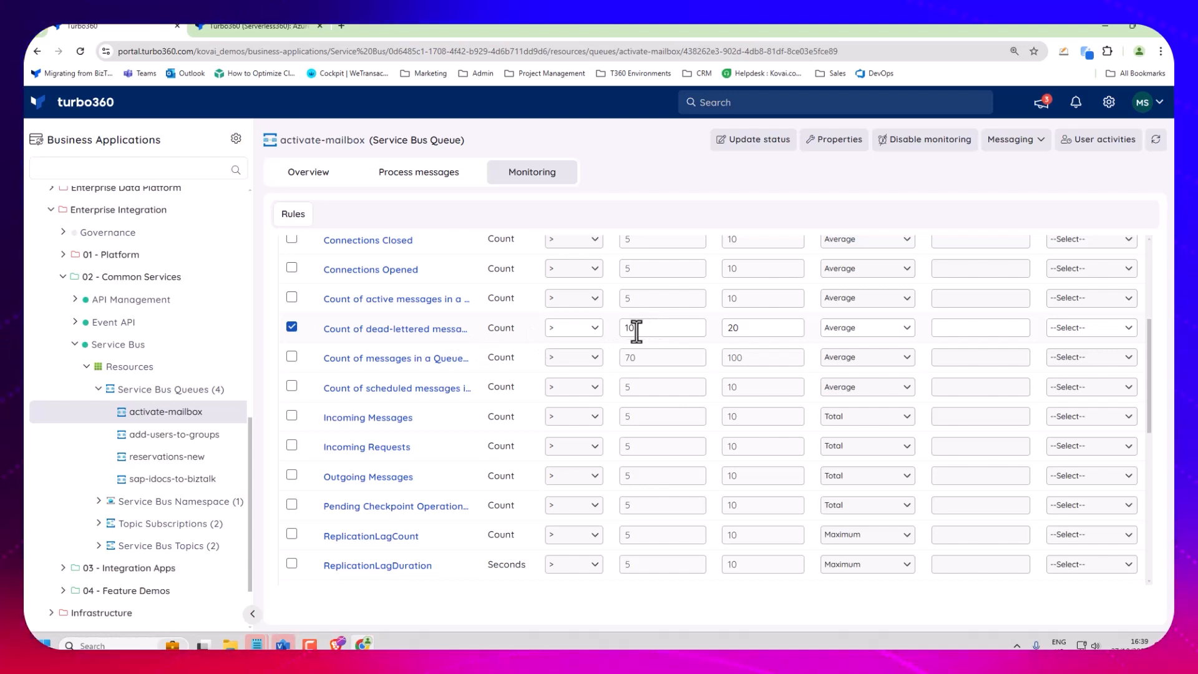
click(410, 330)
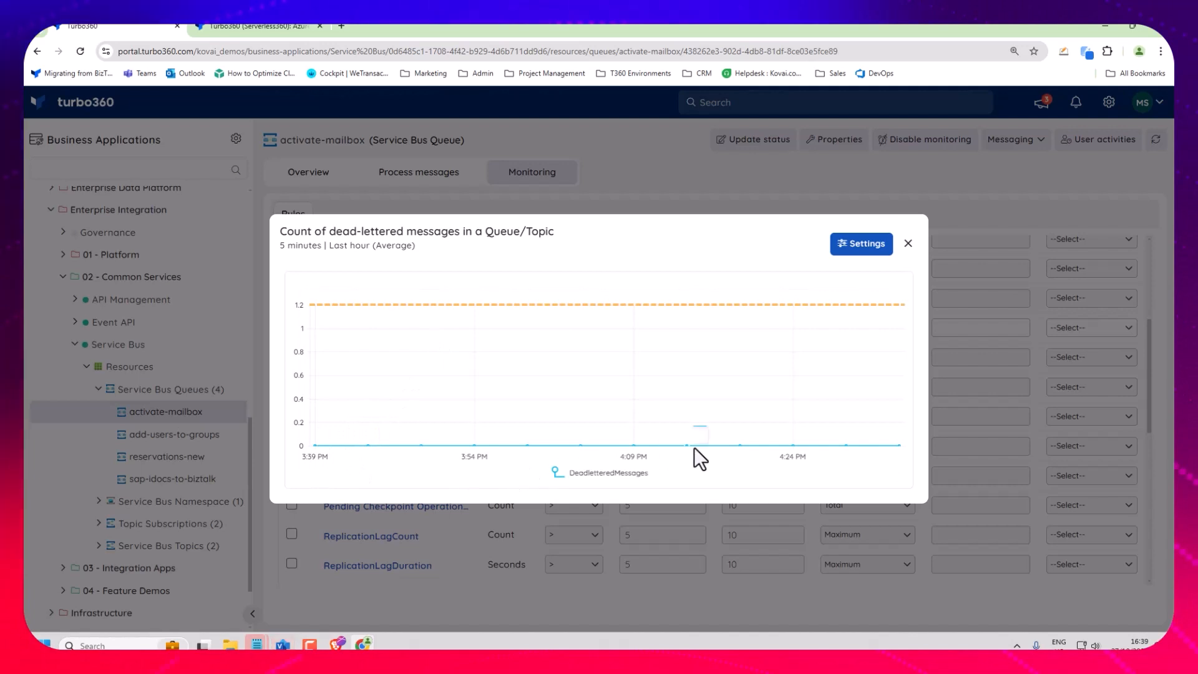
click(875, 250)
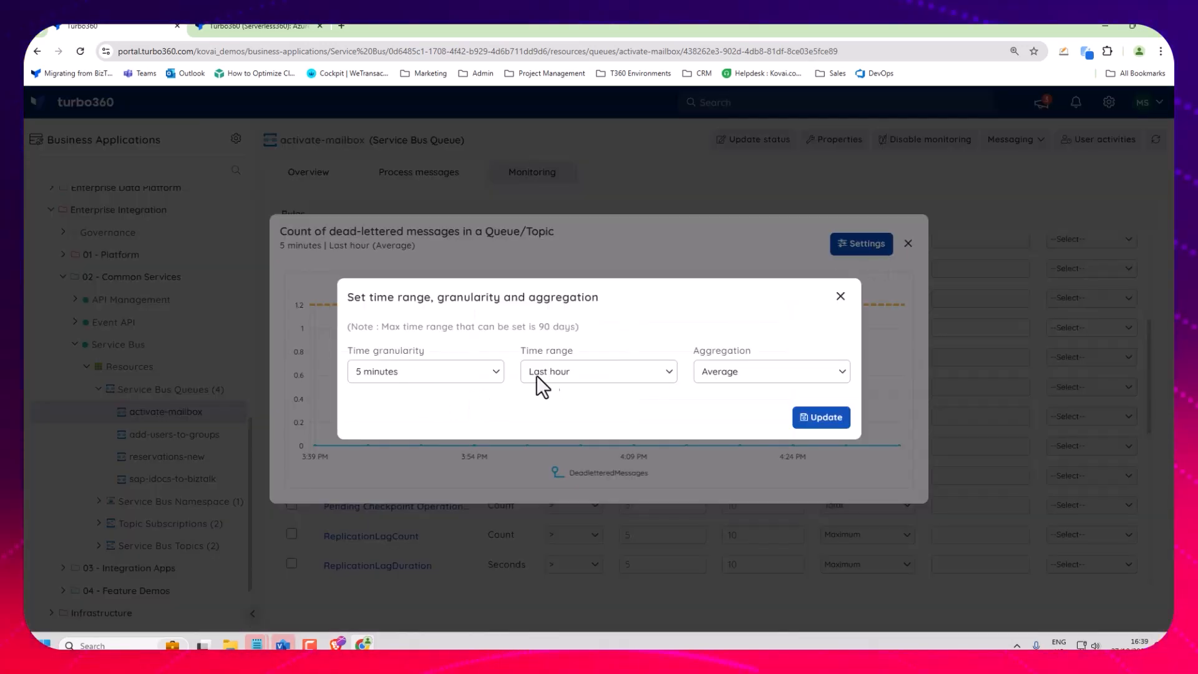
click(485, 374)
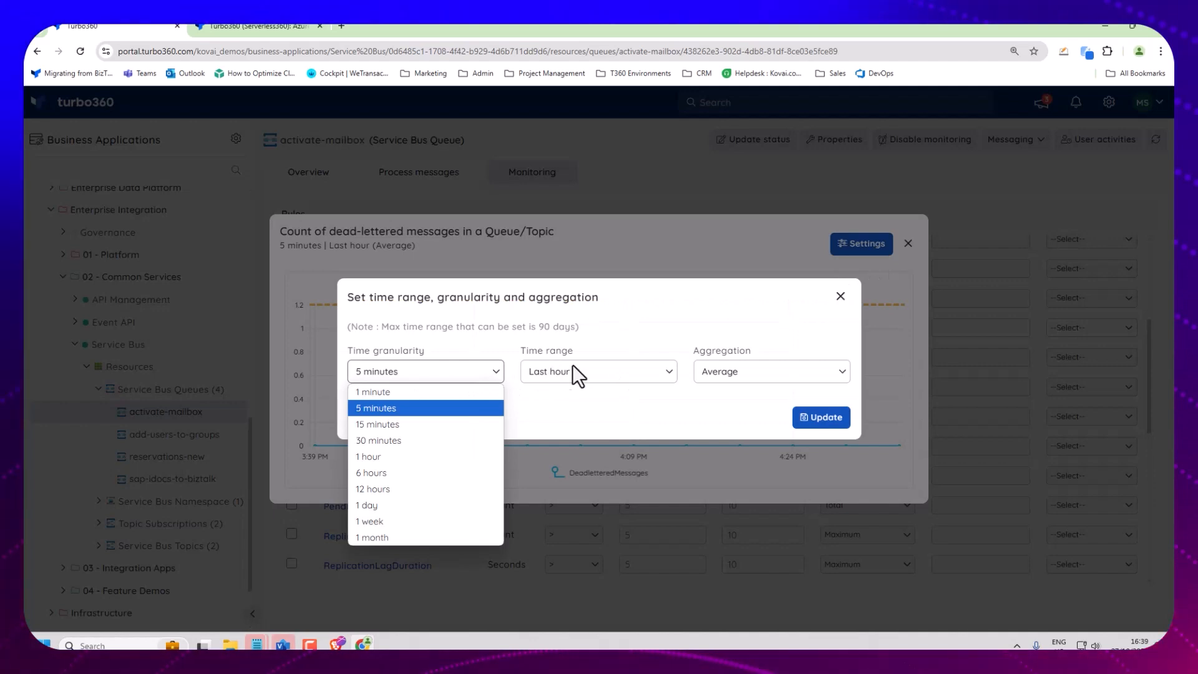
click(841, 297)
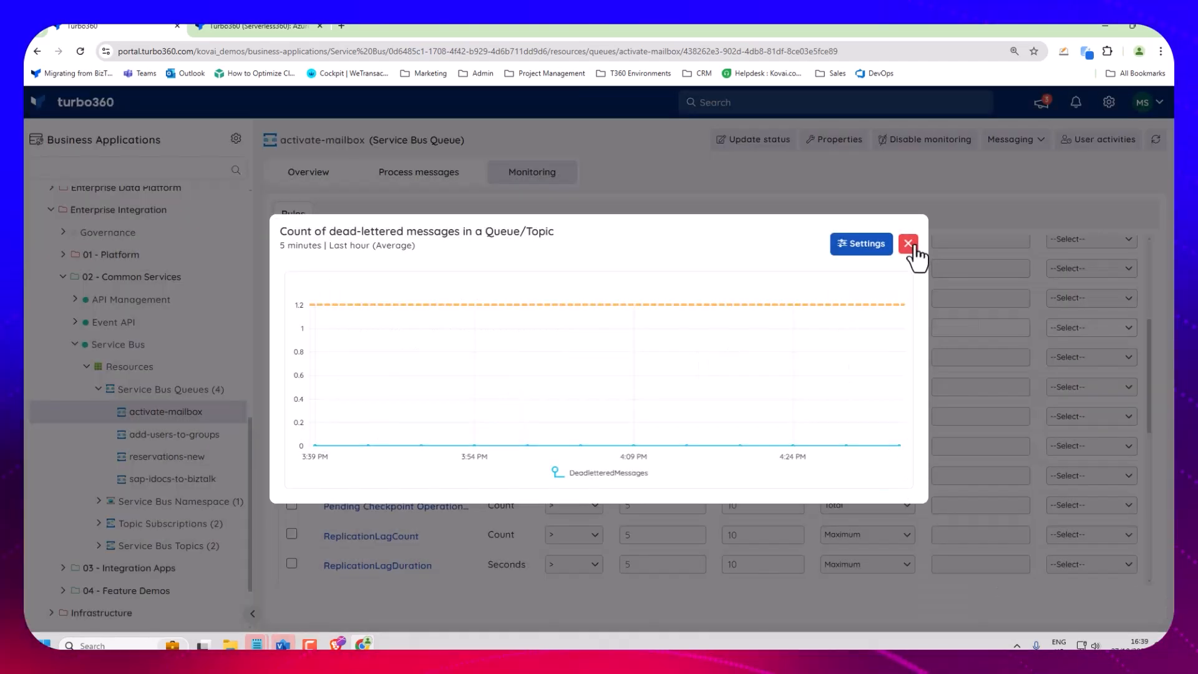
click(908, 244)
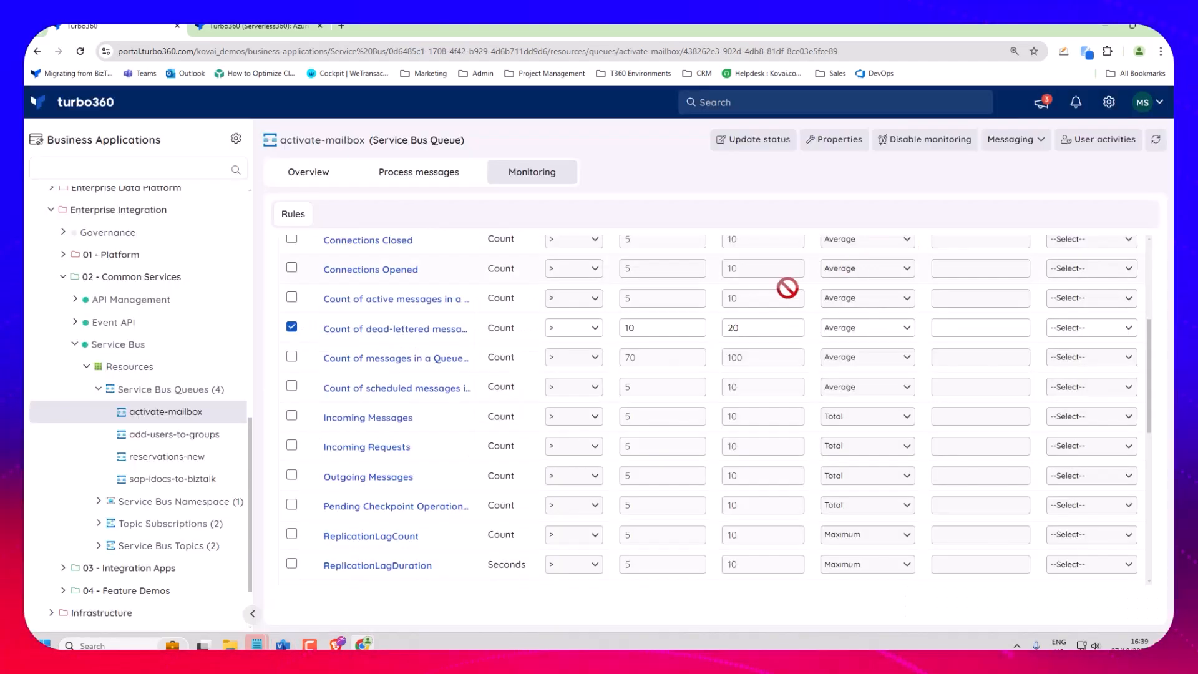
click(292, 328)
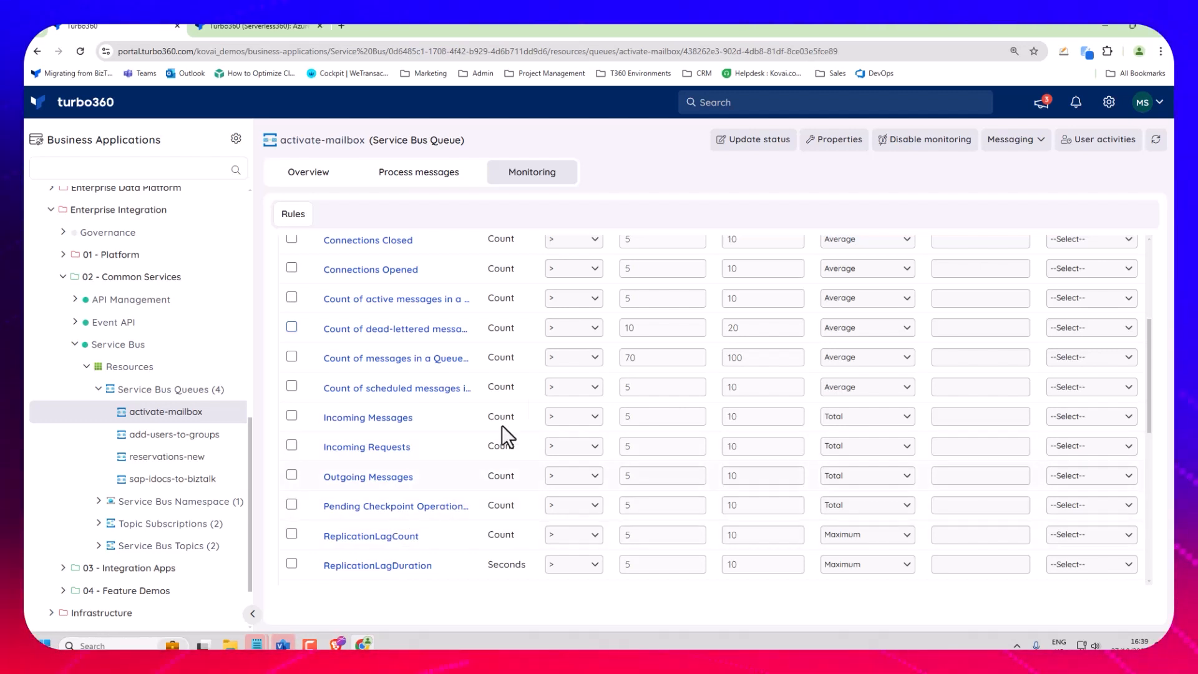
Collapse the 02 - Common Services, Enterprise Integration and Customer Facing Apps groups in the application tree.
click(64, 276)
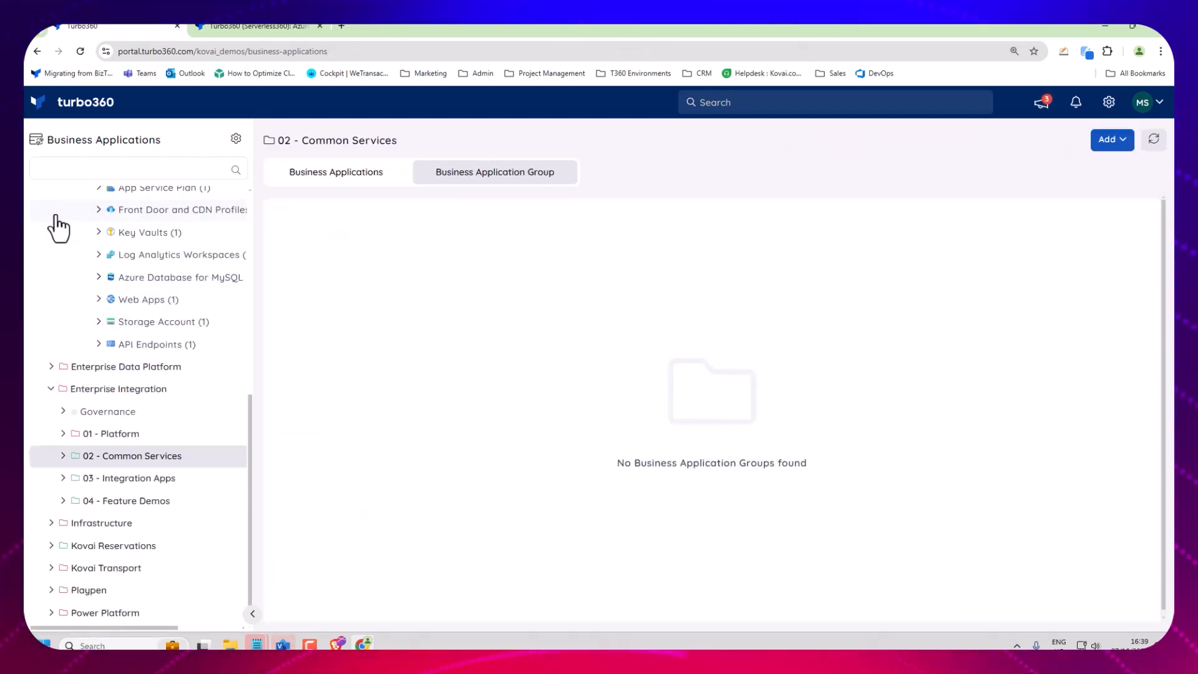
click(47, 389)
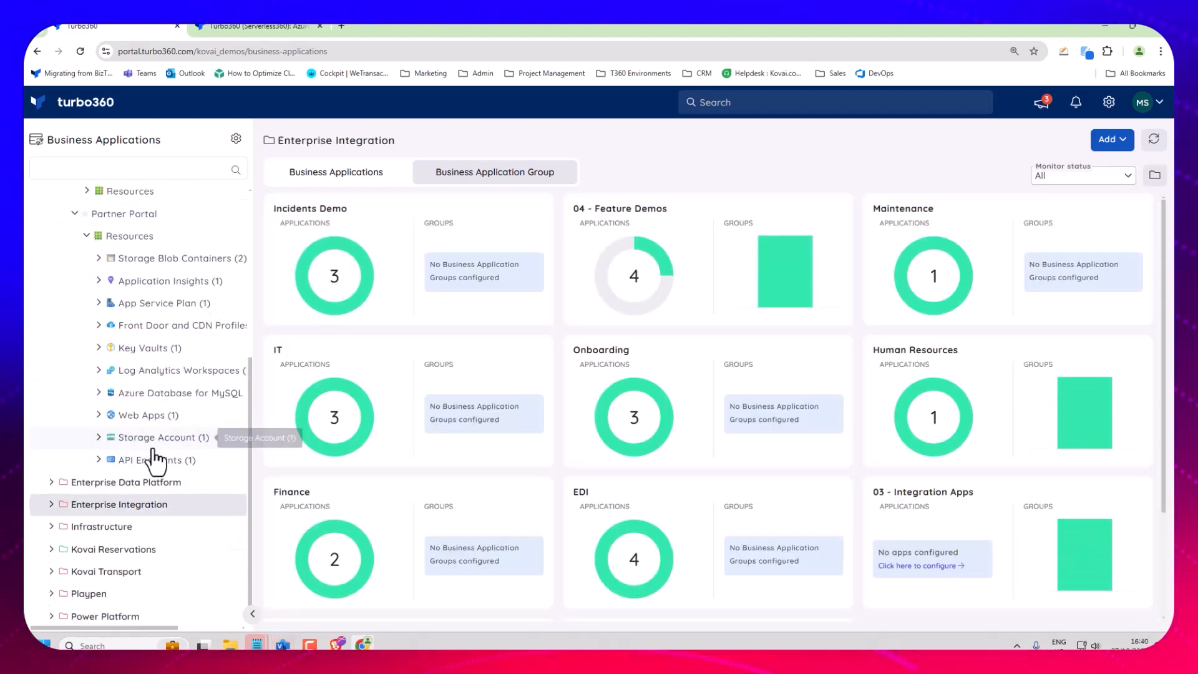
scroll(153, 460, up, 5)
click(52, 294)
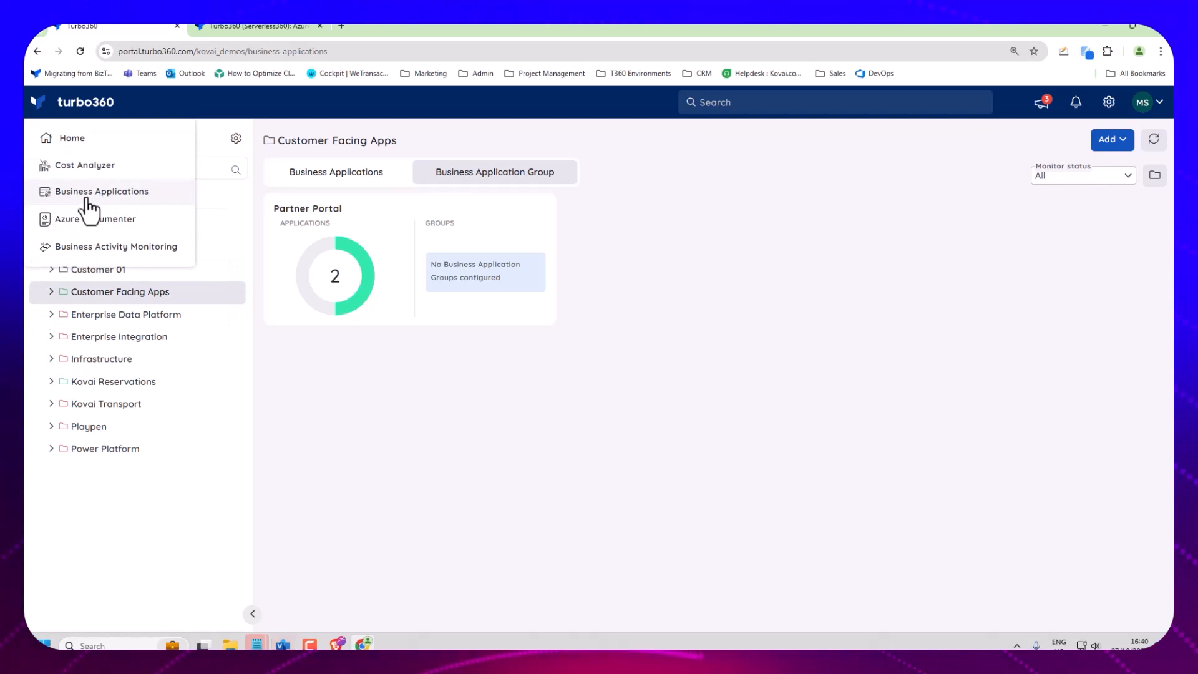
Open the Business Activity Monitoring module and switch its type from Custom logging to Data queries.
click(93, 250)
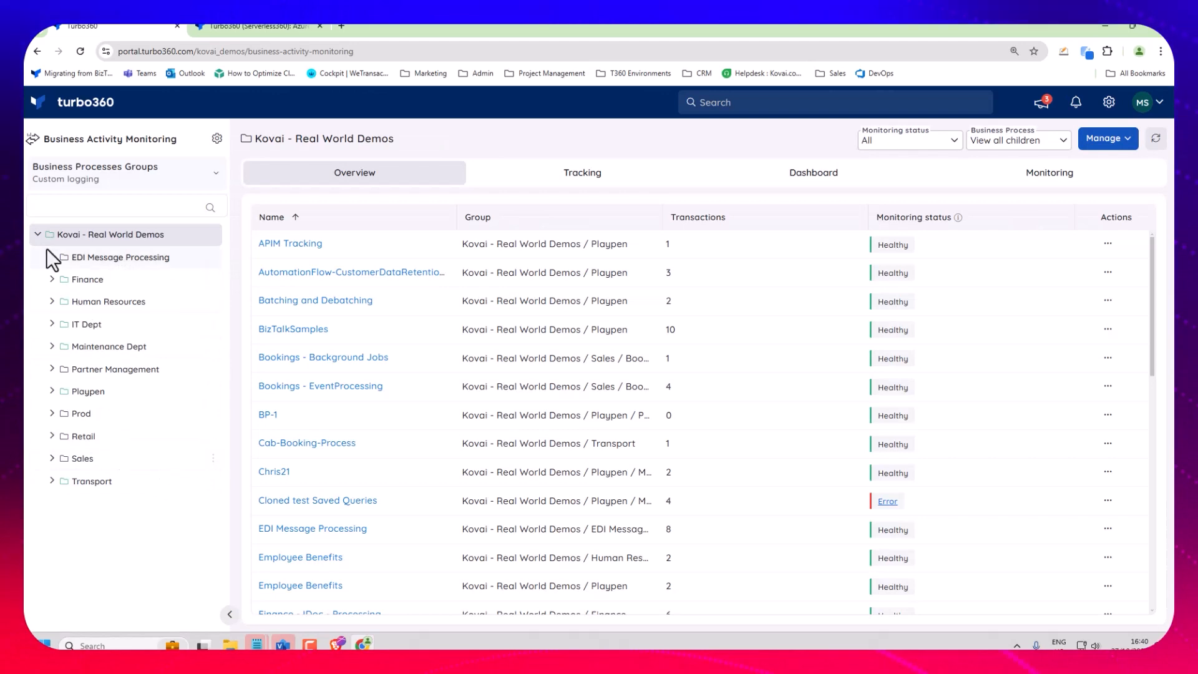
click(68, 178)
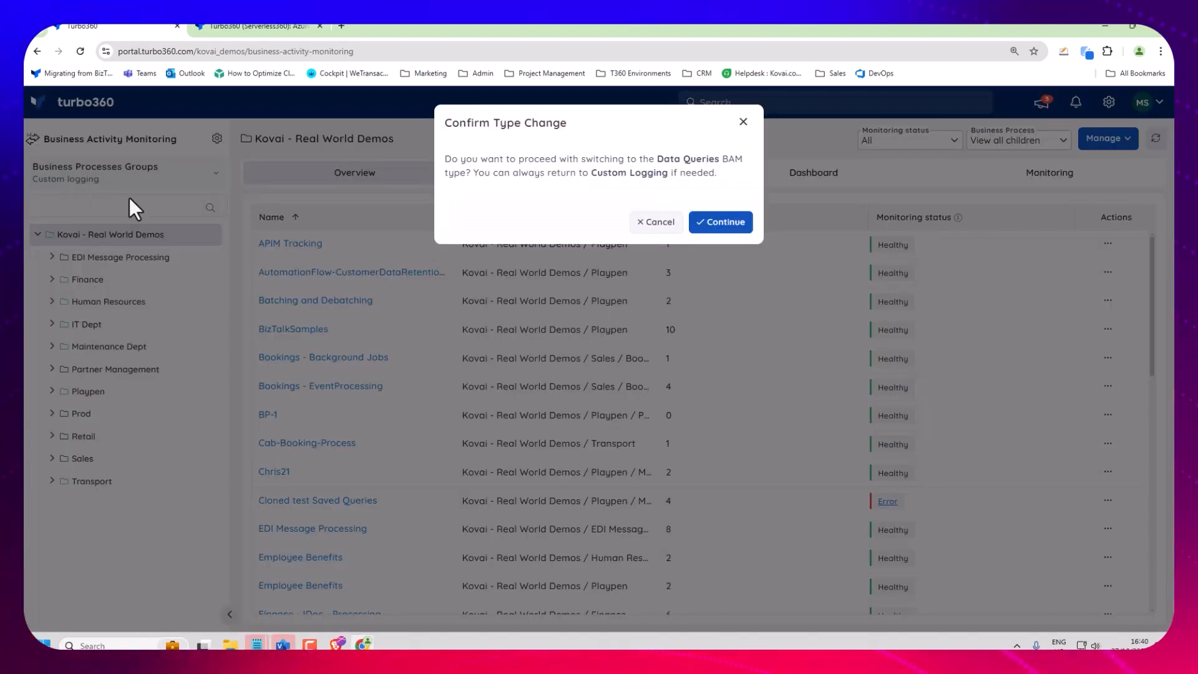
click(721, 223)
Open the Reservations API process under Sales Department and review the APIM Backend stage details of a tracked message flow.
click(52, 302)
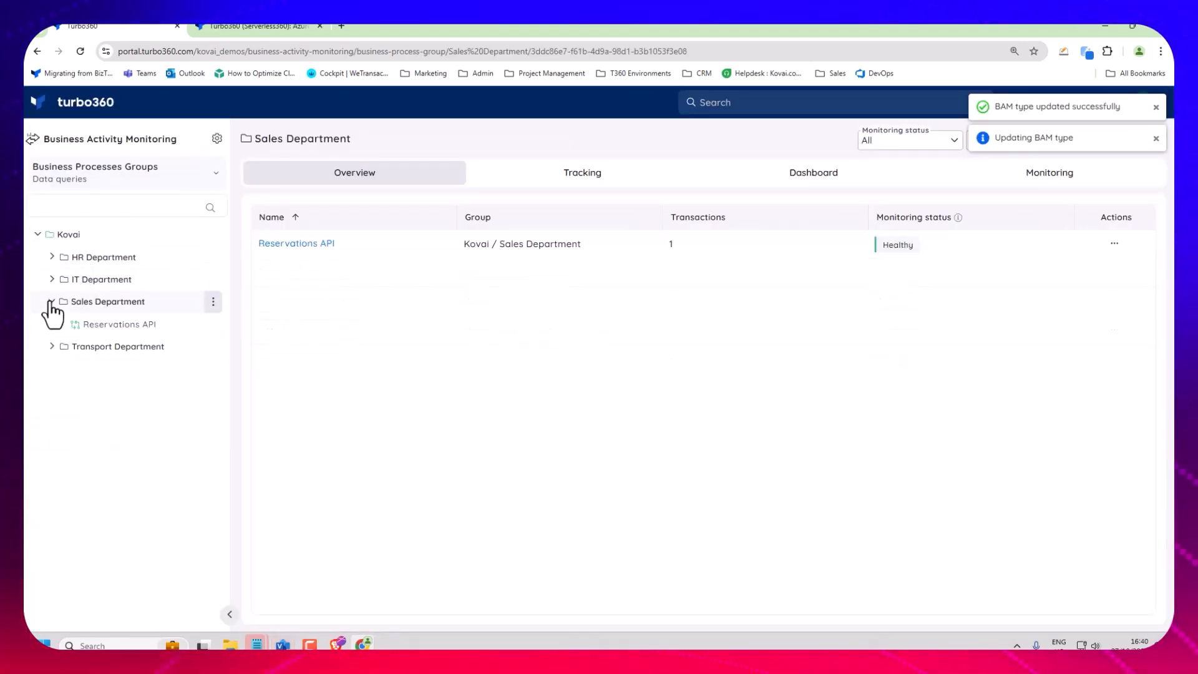
click(128, 326)
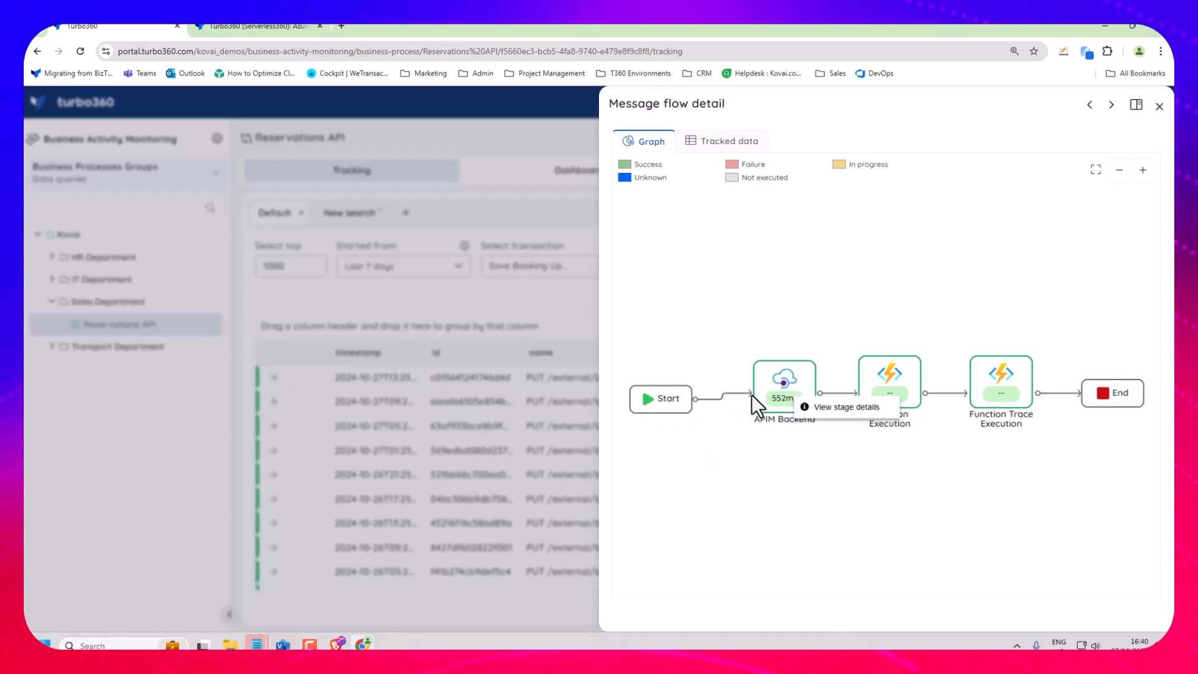
click(812, 408)
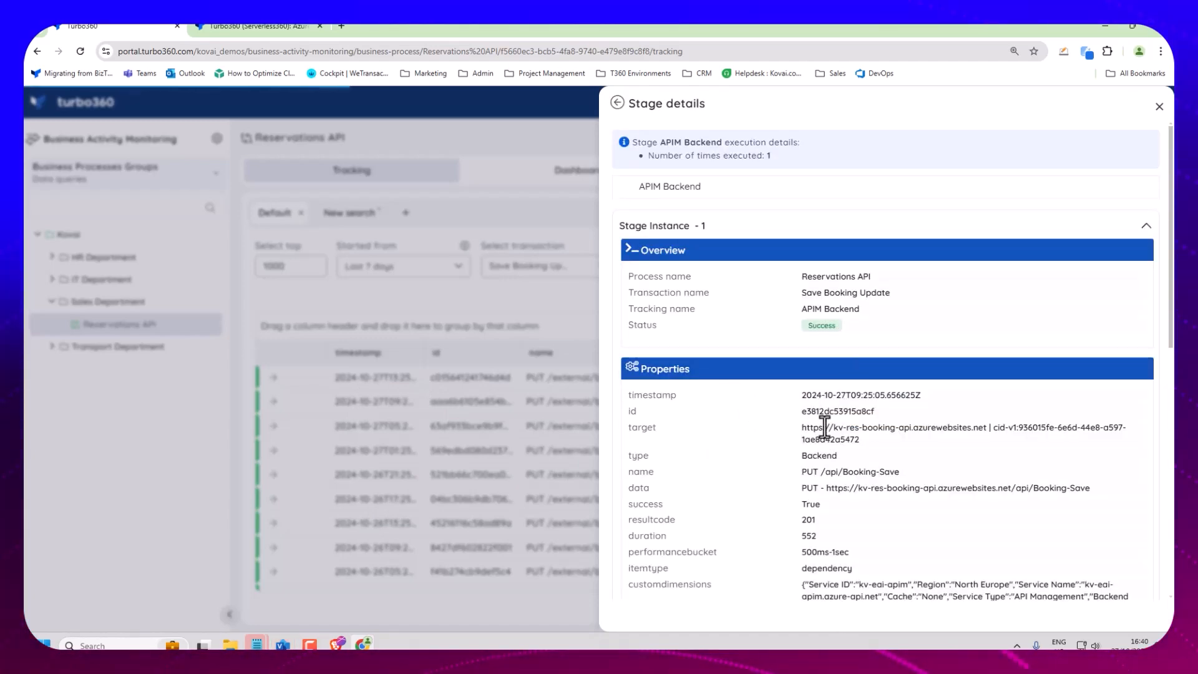
scroll(836, 439, down, 3)
scroll(837, 440, down, 5)
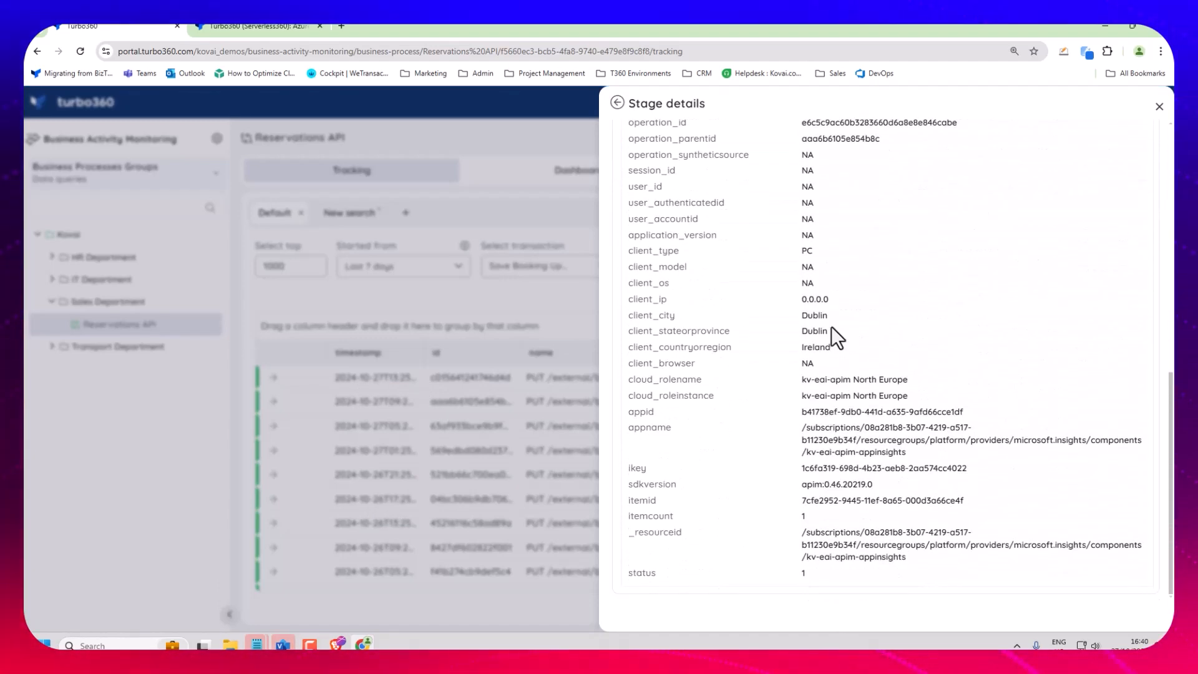
click(617, 103)
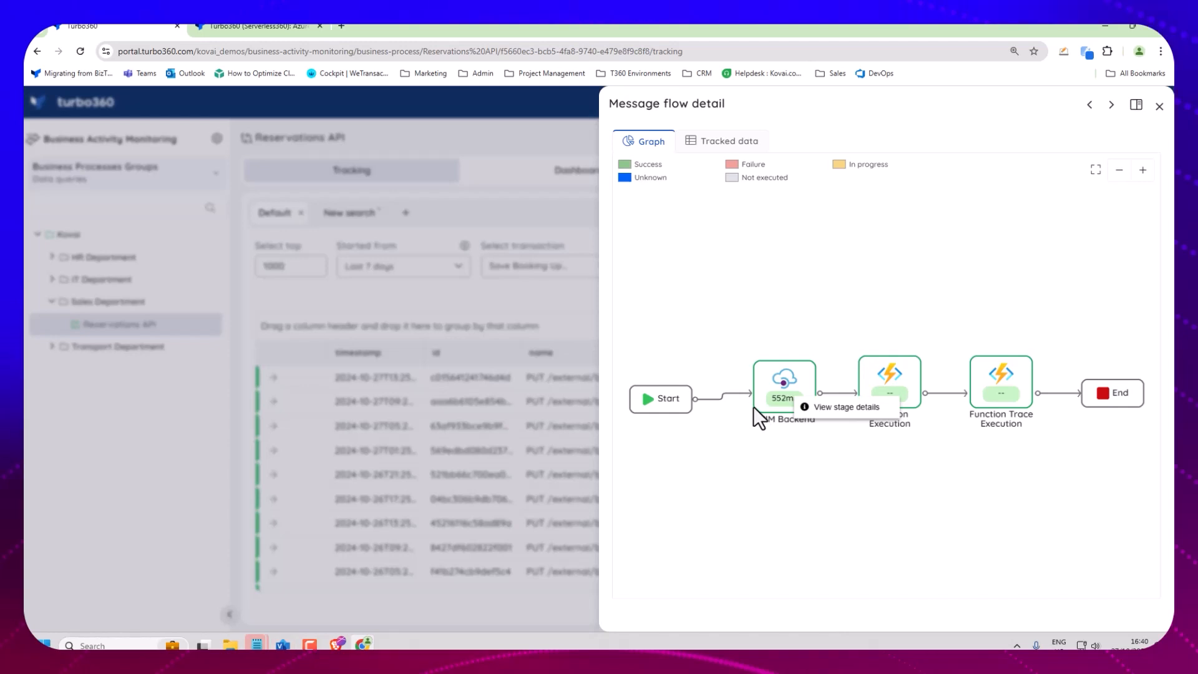
click(1159, 107)
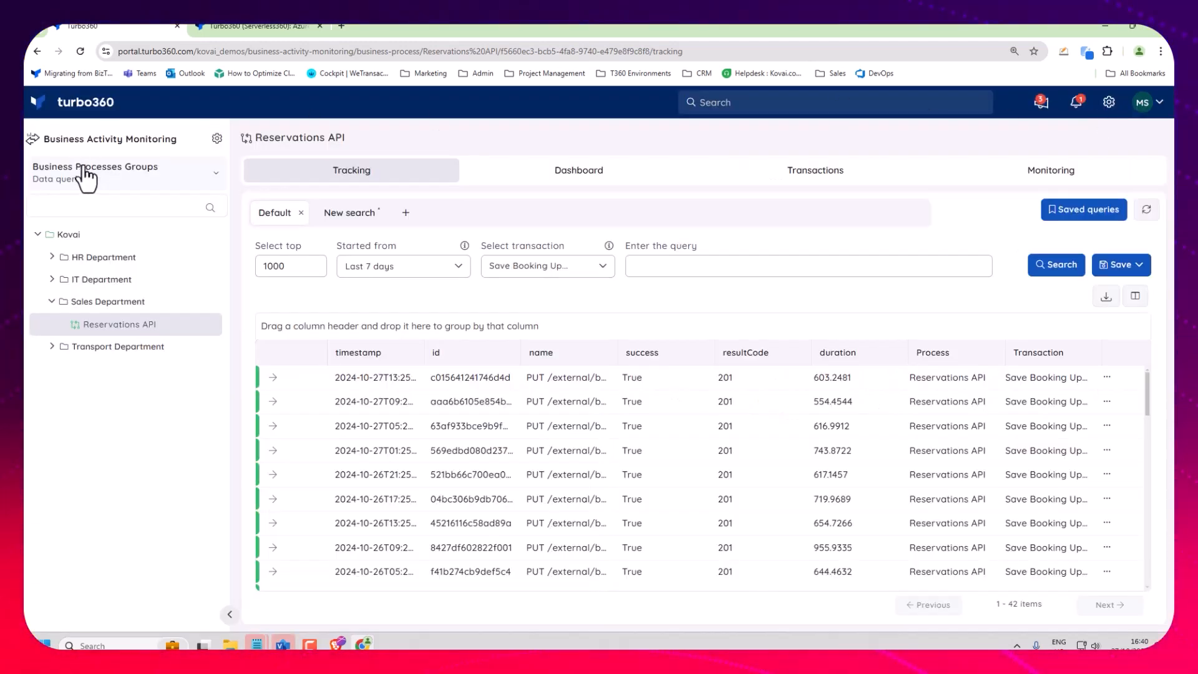